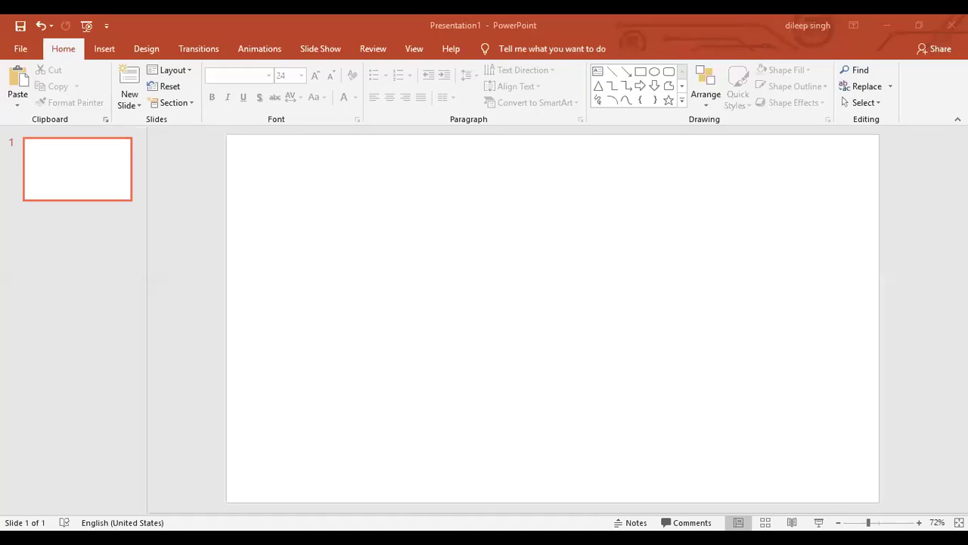
- From the Insert tab, choose Video on My PC to add a video from the computer
left_click(114, 49)
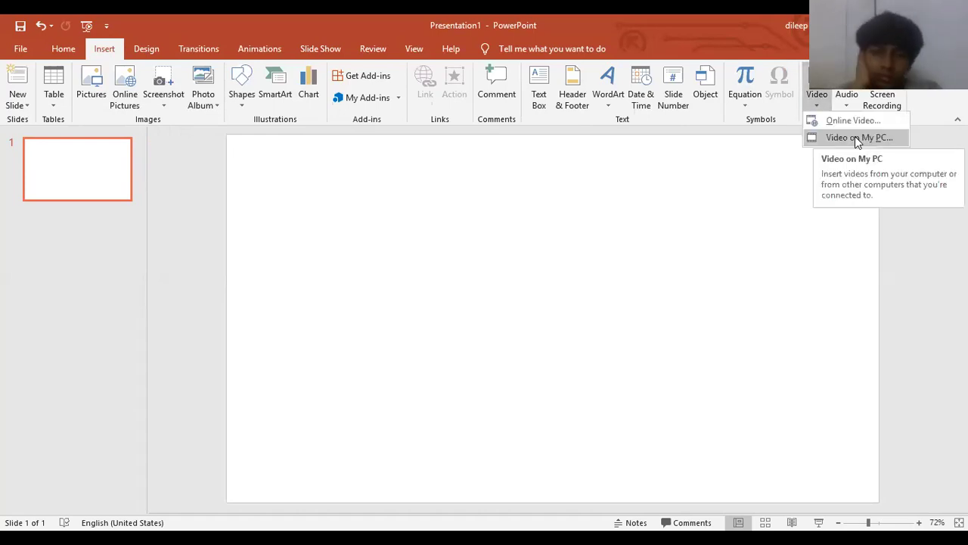
left_click(855, 137)
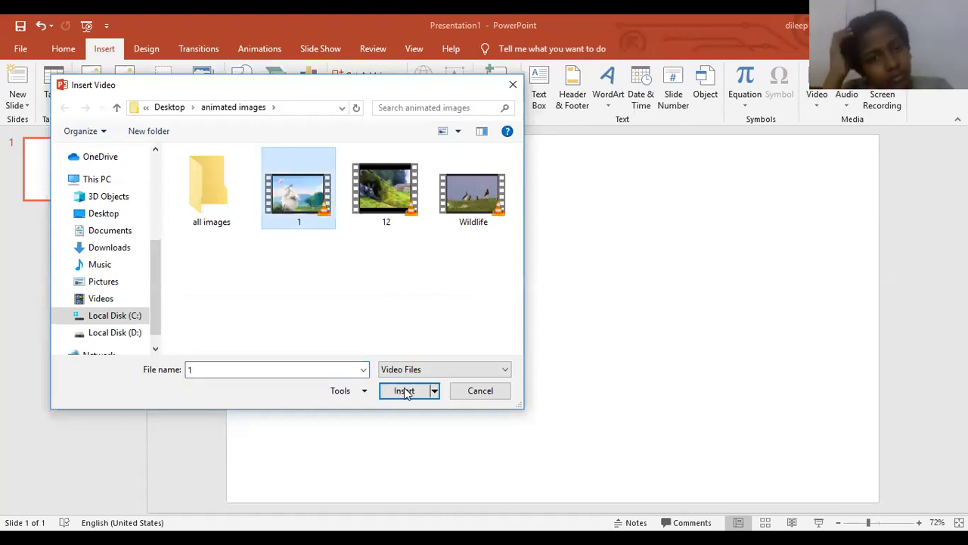
- Insert video 1 from the Desktop's animated images folder
double_click(324, 190)
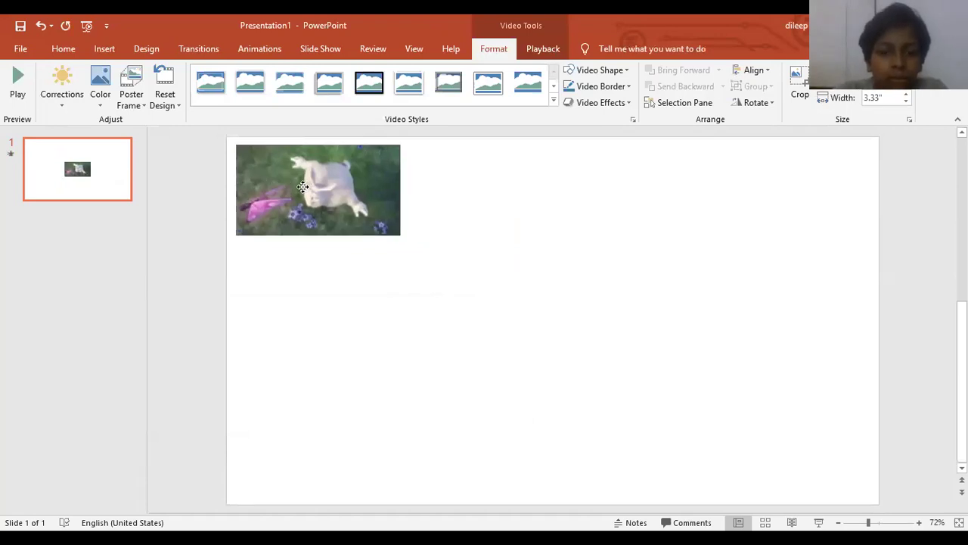
- Move video 1 to the slide's top-left corner and enlarge it to 7.05" wide
left_click_drag(302, 187, 297, 179)
left_click_drag(374, 229, 387, 233)
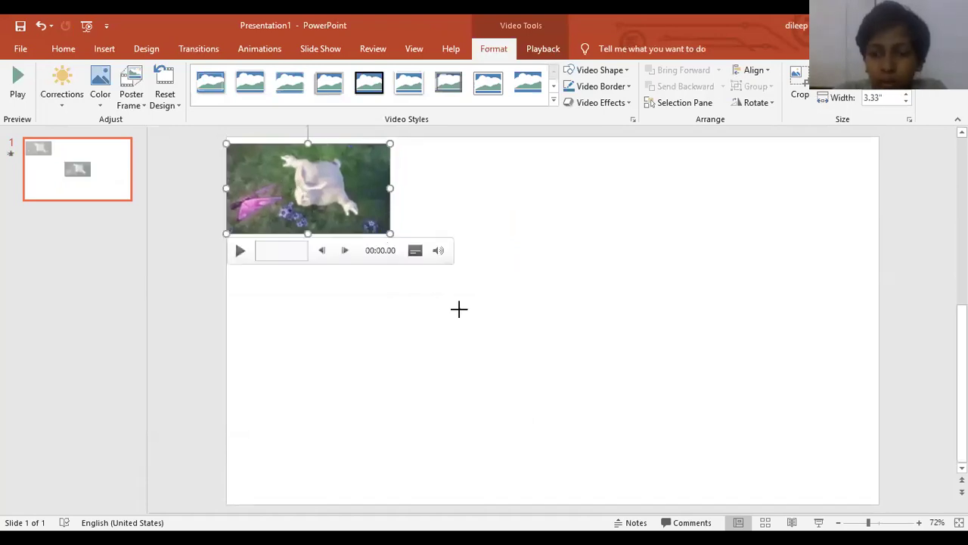
mouse_move(517, 363)
left_mouse_down()
mouse_move(438, 314)
mouse_move(454, 303)
left_mouse_up()
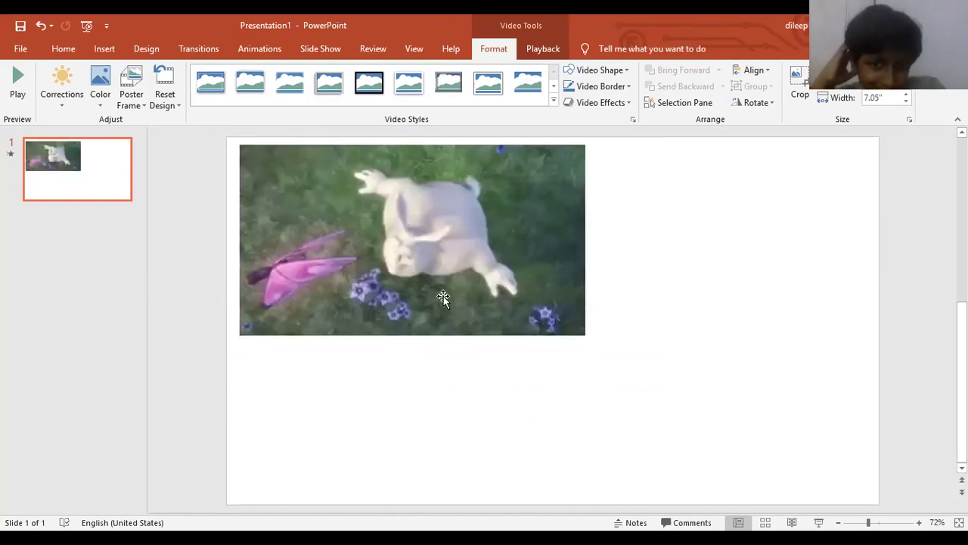
left_click_drag(443, 296, 443, 295)
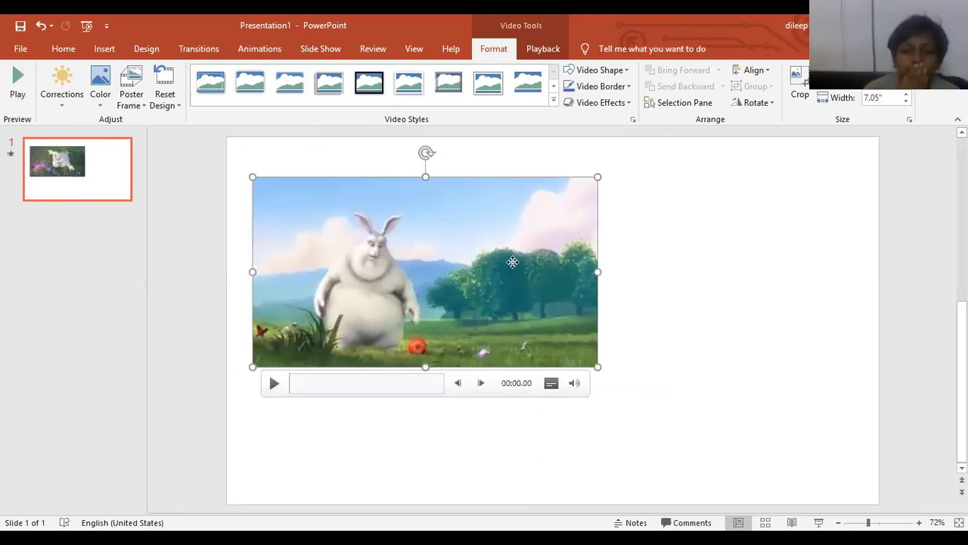
- Duplicate the video toward the lower right, then shift the copy left to overlap the original
right_click(549, 286)
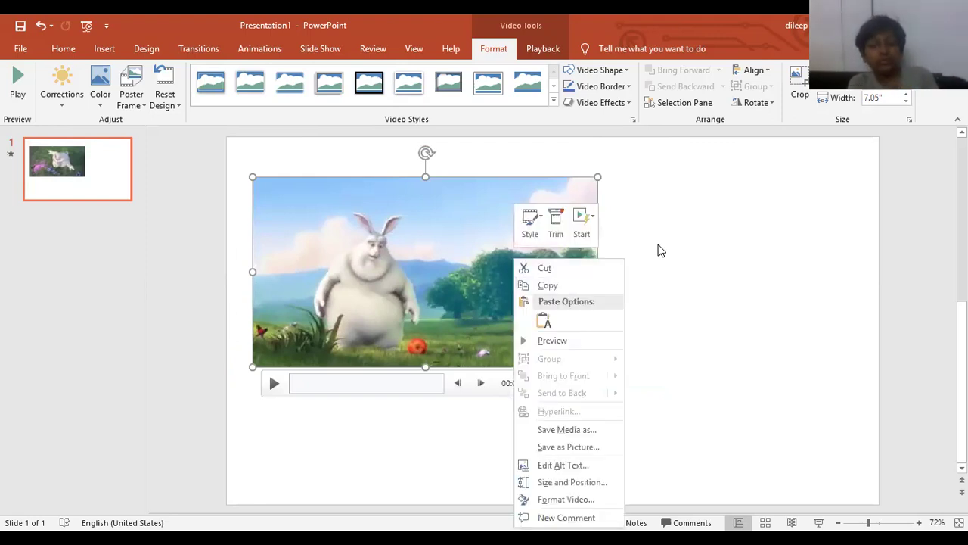
left_click_drag(492, 264, 558, 301)
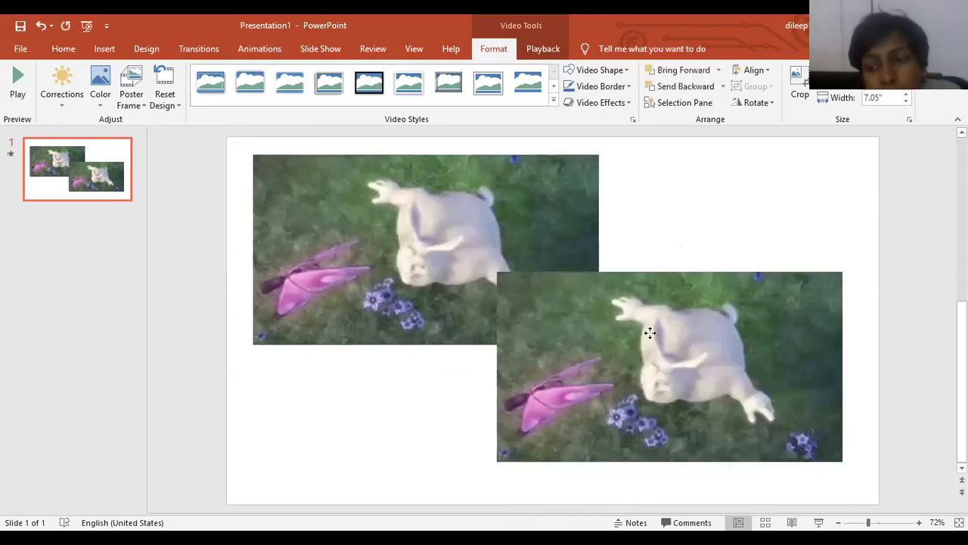
left_click(650, 333)
left_click_drag(593, 318, 545, 310)
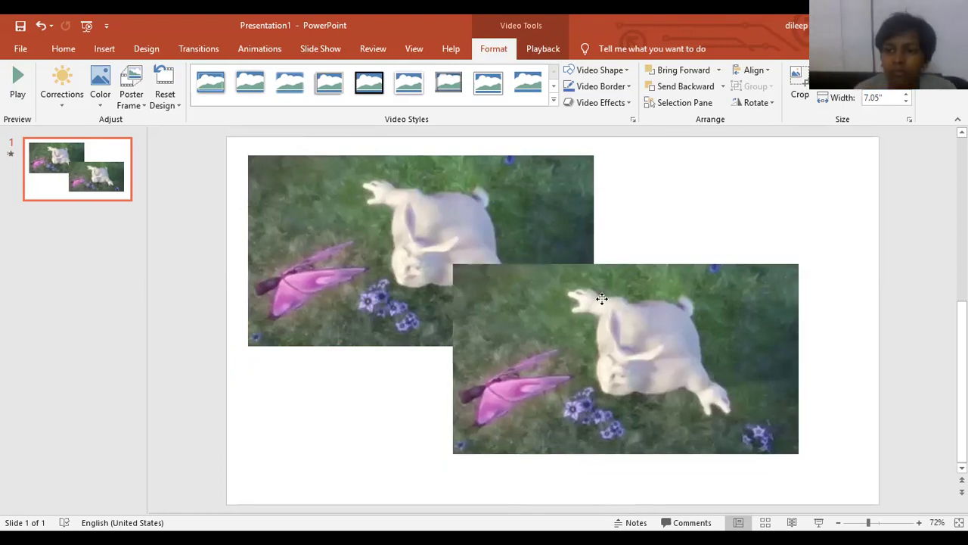
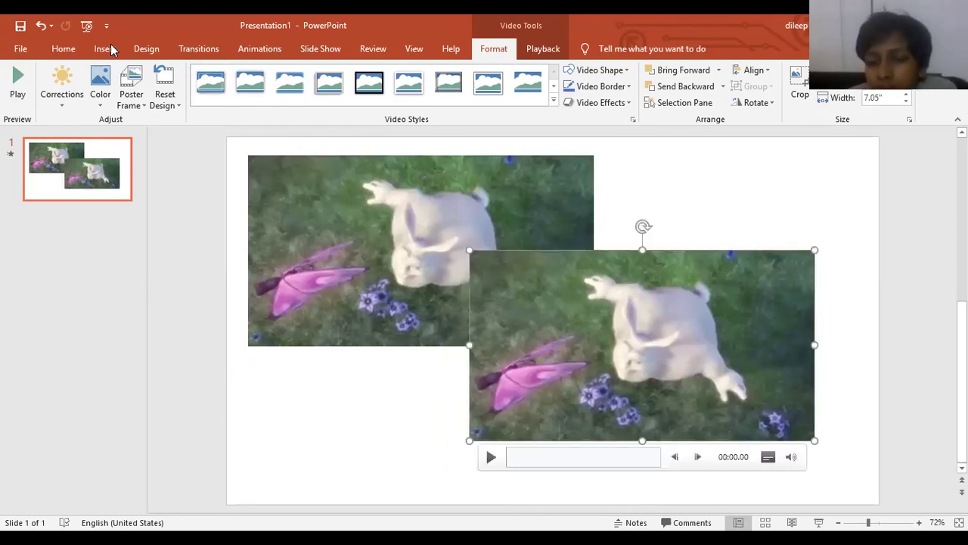
- Apply the teal theme to the slide with its red variant
left_click(147, 49)
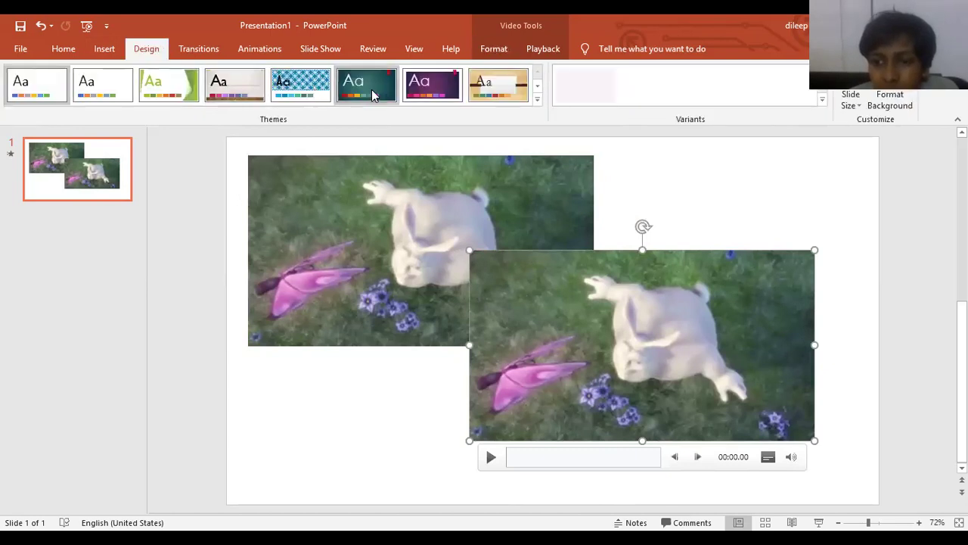
left_click(372, 95)
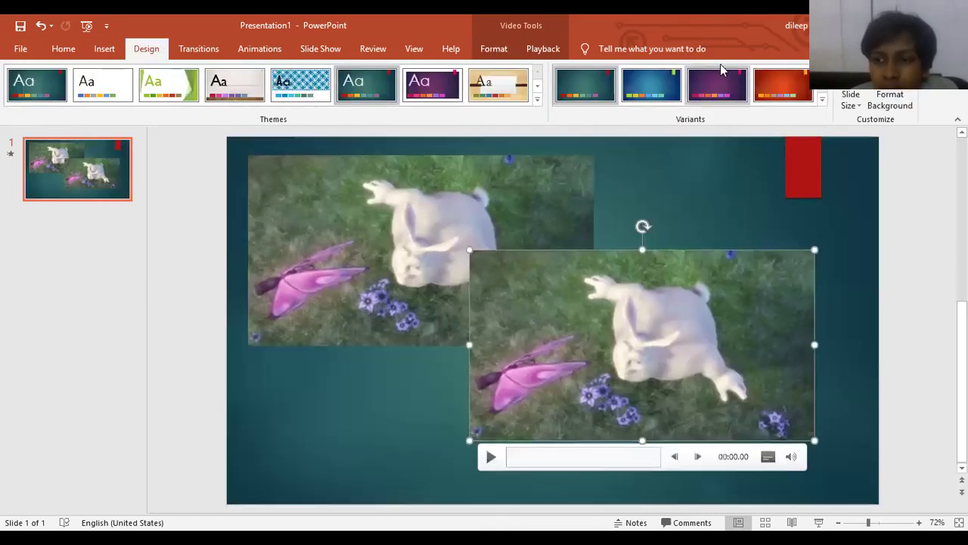
left_click(780, 83)
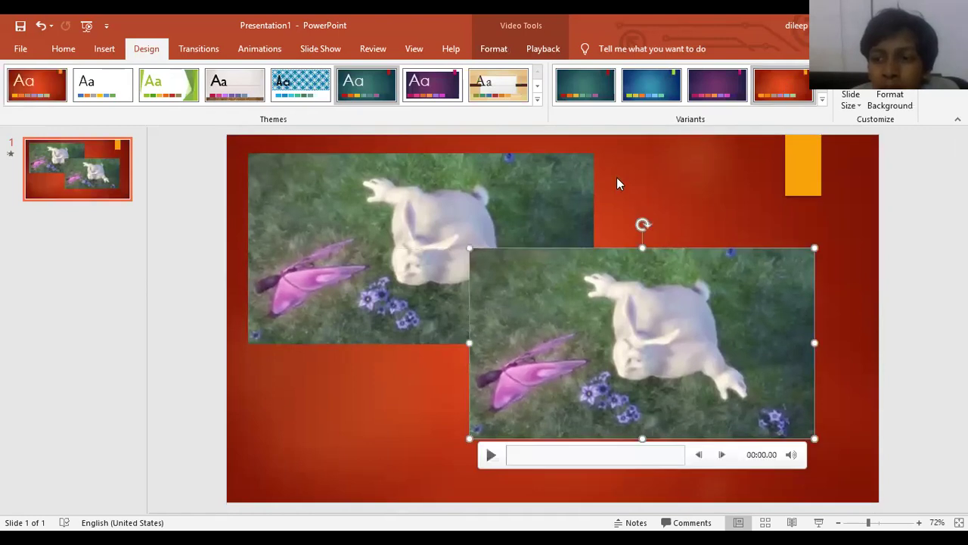
- Move the top-left video right and down and the lower-right video slightly down
left_click_drag(471, 211, 507, 223)
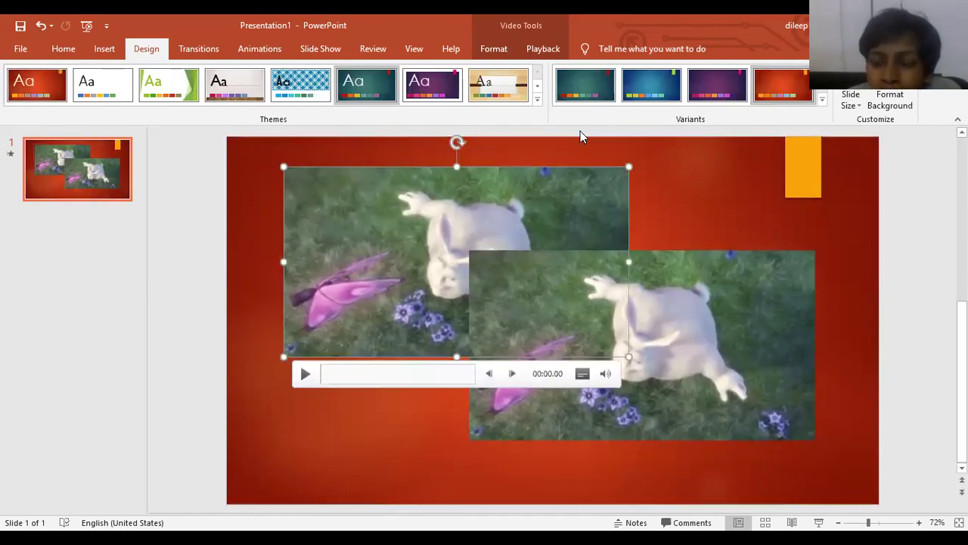
left_click_drag(680, 303, 680, 324)
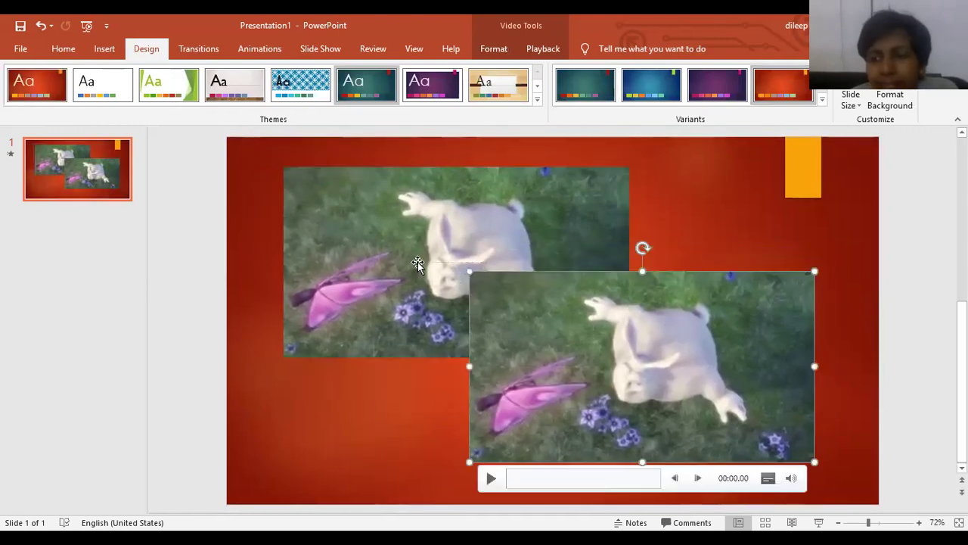
left_click(390, 221)
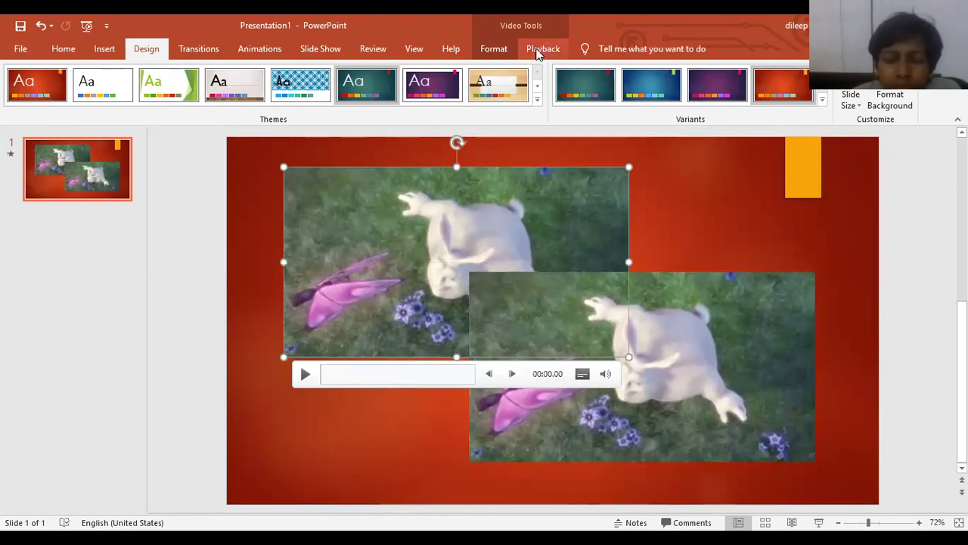
- Add a bookmark at 00:02.50 on the top-left video, then move the playhead to 00:03.22
left_click(539, 50)
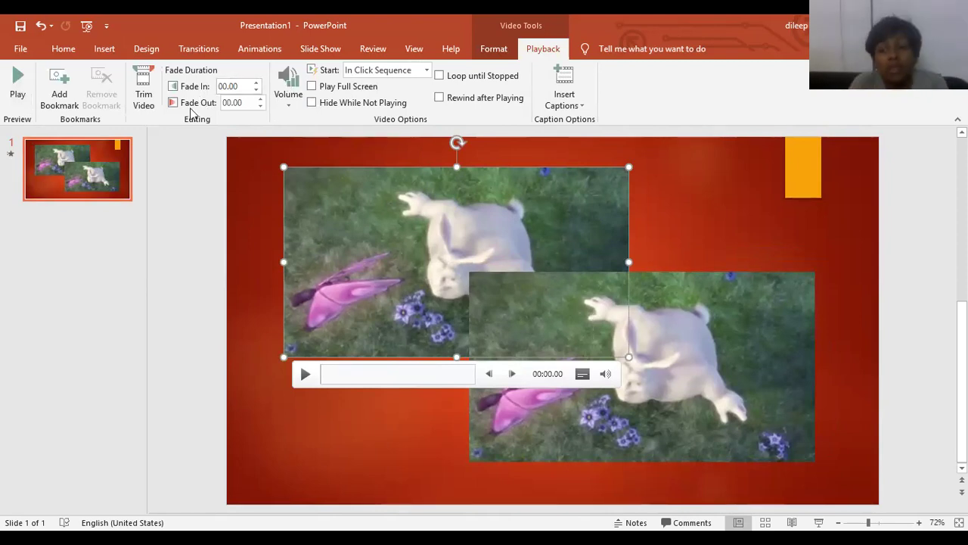
left_click(12, 91)
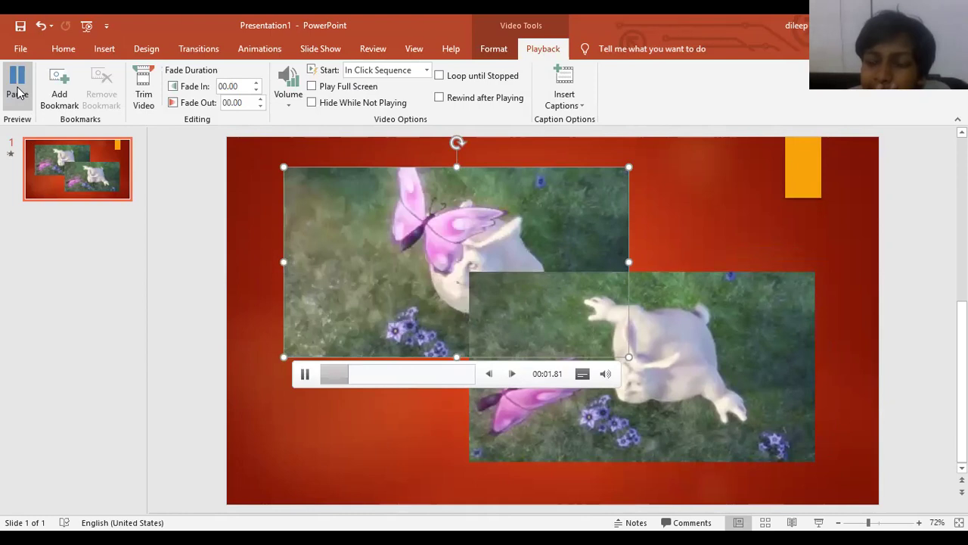
left_click(19, 91)
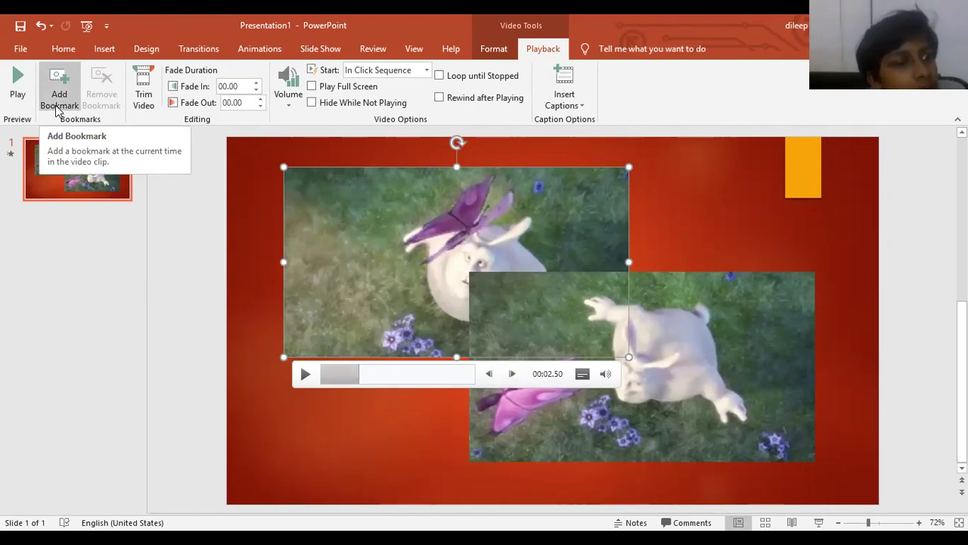
left_click(59, 92)
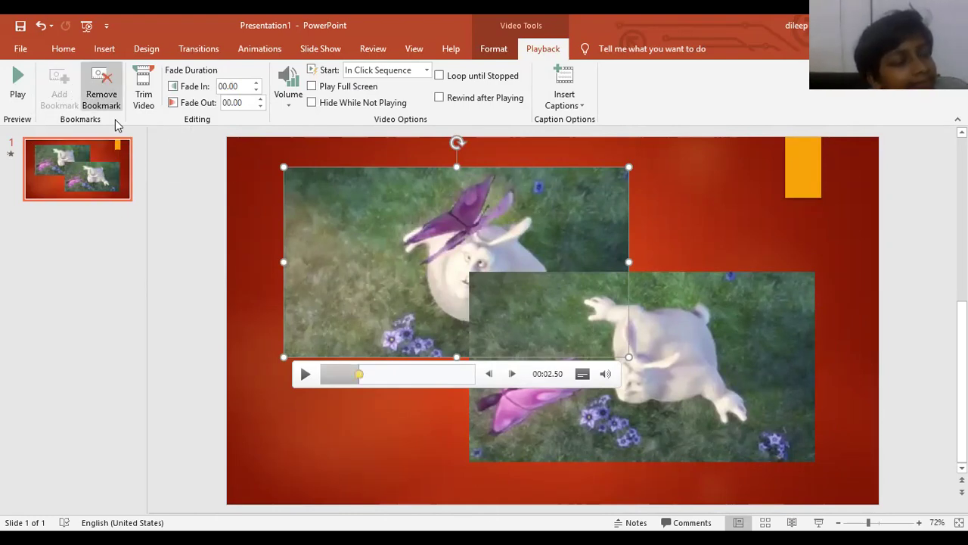
left_click(369, 381)
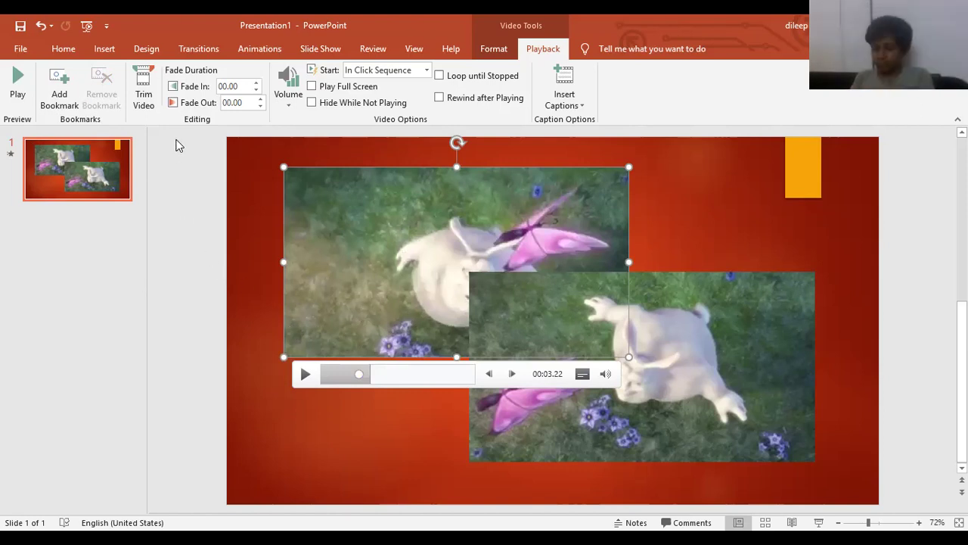
- Trim the top-left video so it ends at 00:01.787, previewing before confirming
left_click(143, 87)
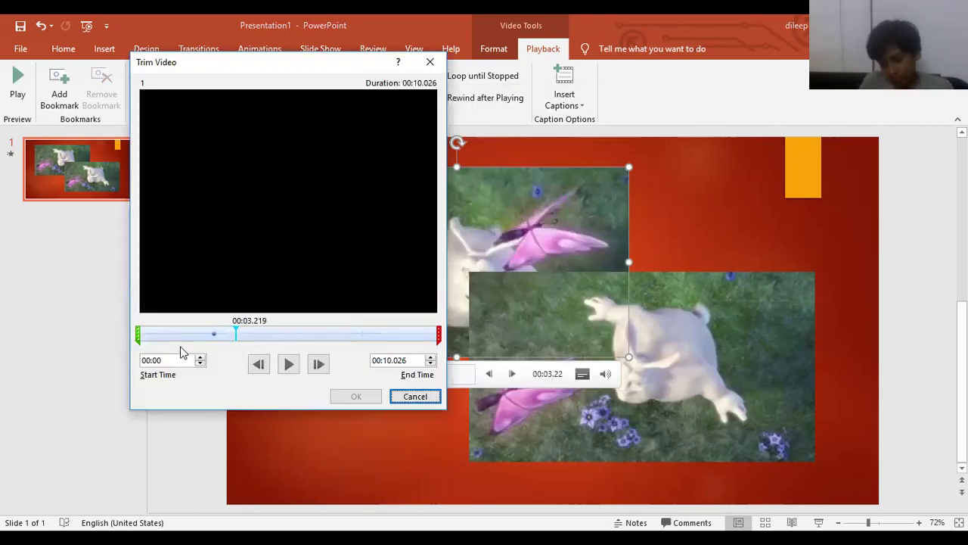
left_click_drag(438, 340, 192, 338)
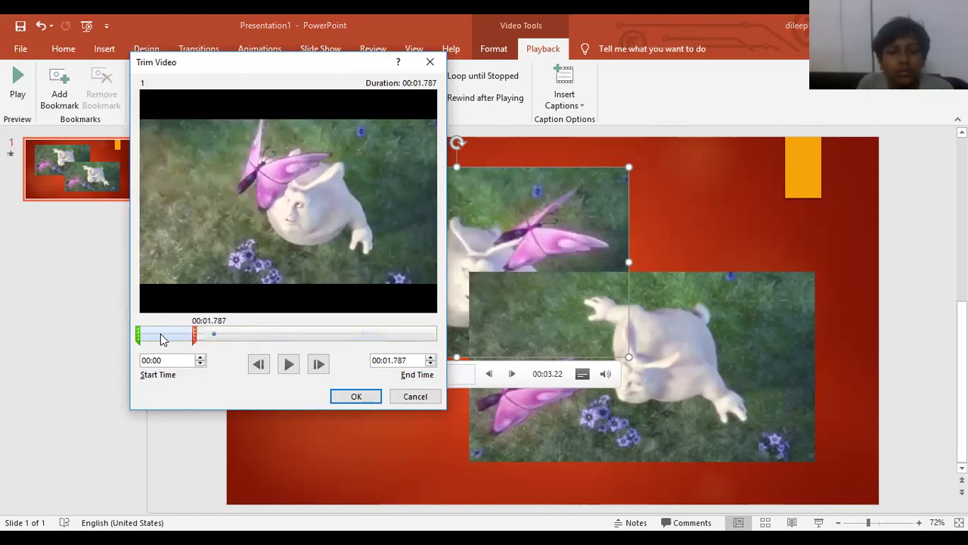
left_click(289, 365)
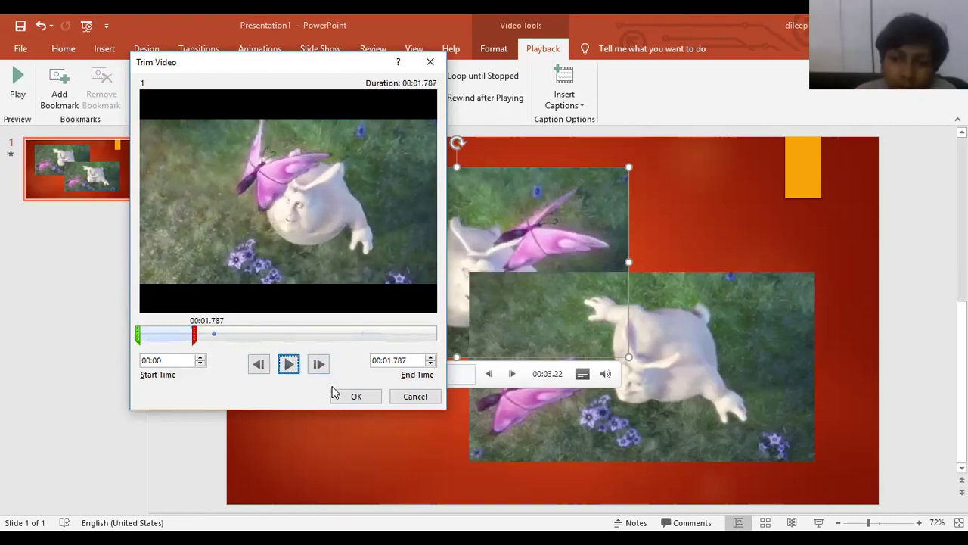
left_click(369, 395)
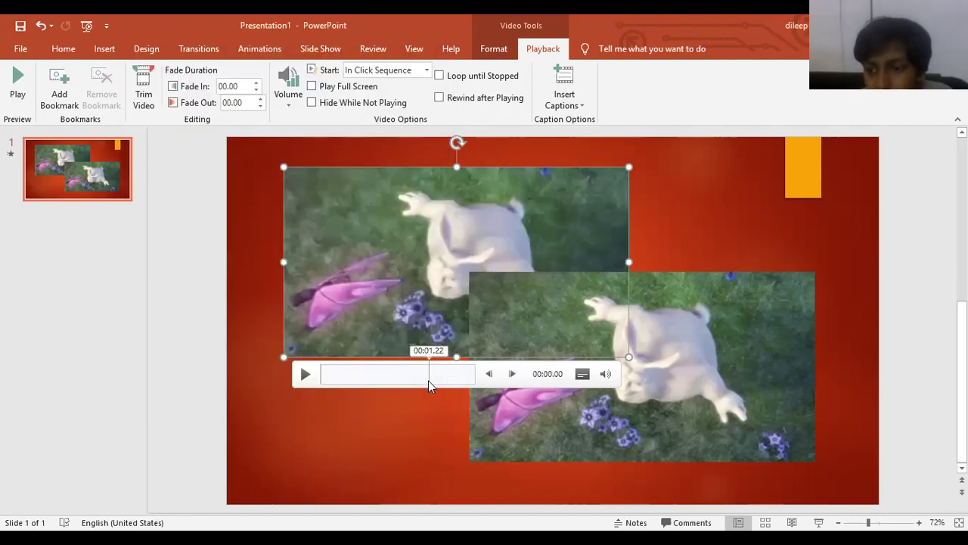
- Nudge the back and front videos into slightly new positions on the slide
left_click_drag(649, 327, 597, 327)
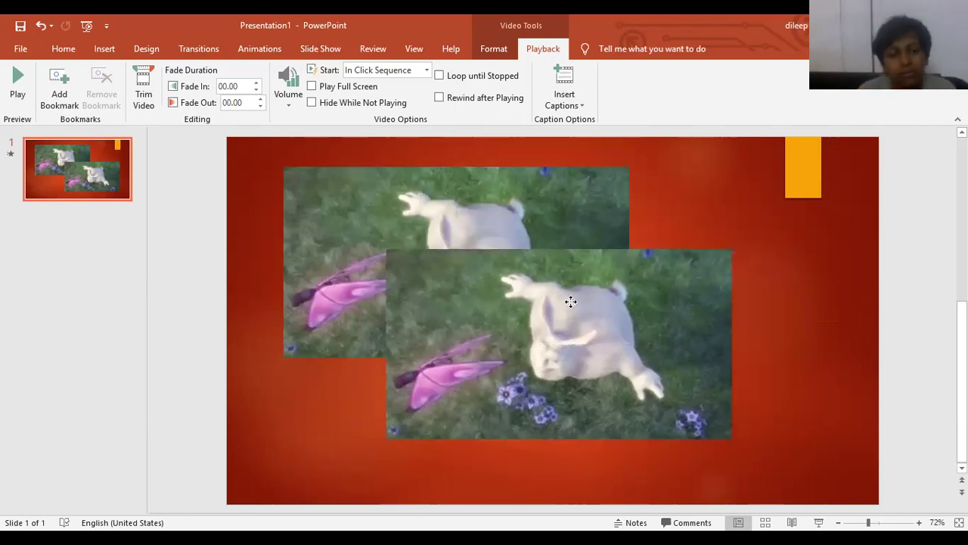
left_click_drag(466, 242, 428, 227)
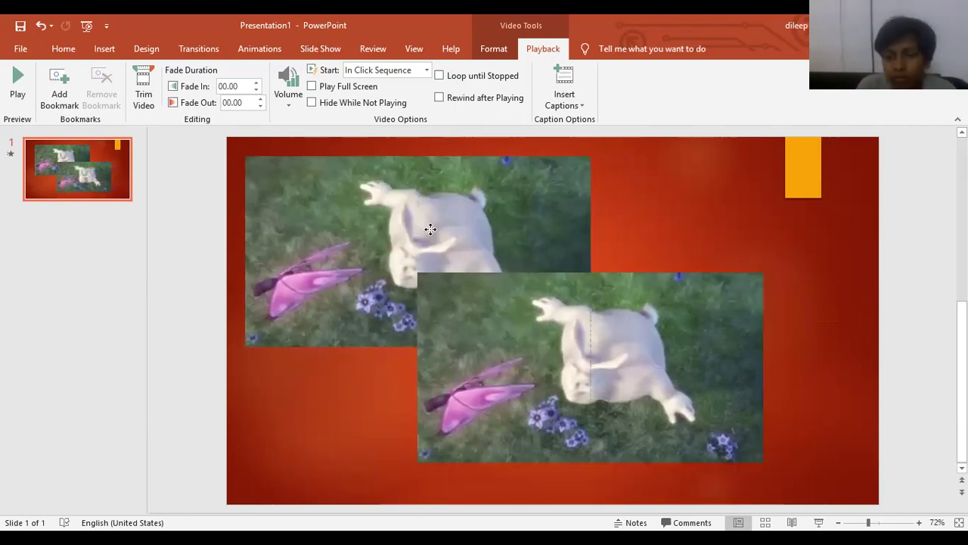
left_click(687, 331)
left_click_drag(687, 331, 713, 340)
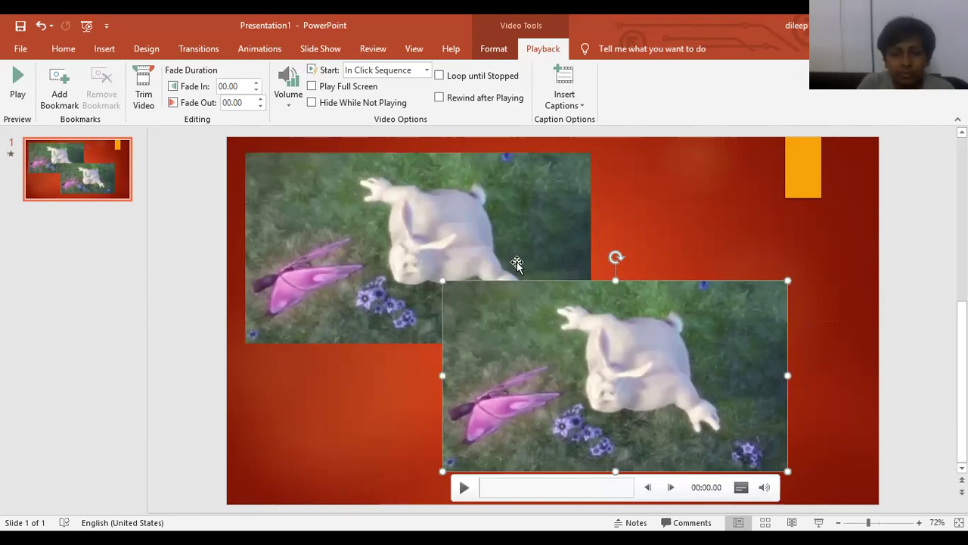
left_click_drag(547, 325, 563, 322)
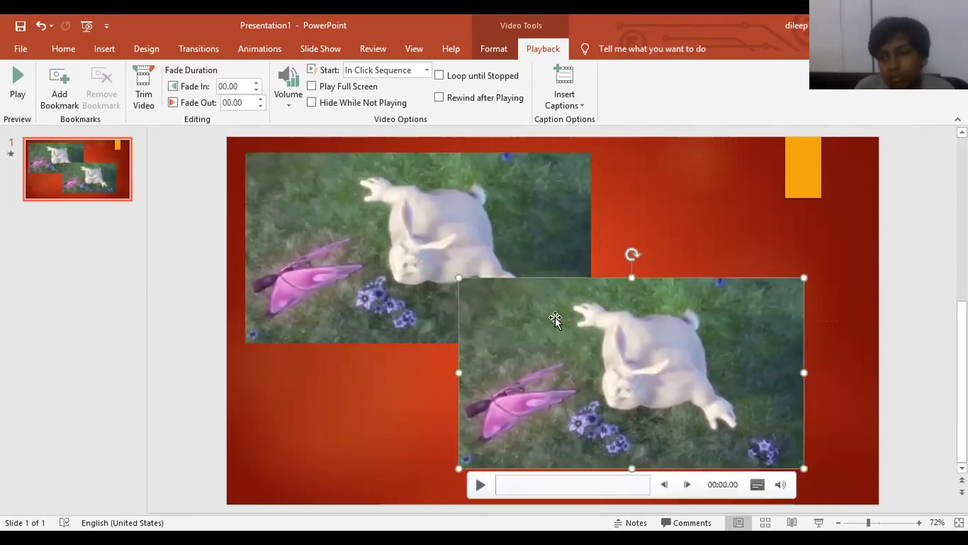
- Trim the front video to play from 00:04.753 to 00:06.684
left_click(147, 78)
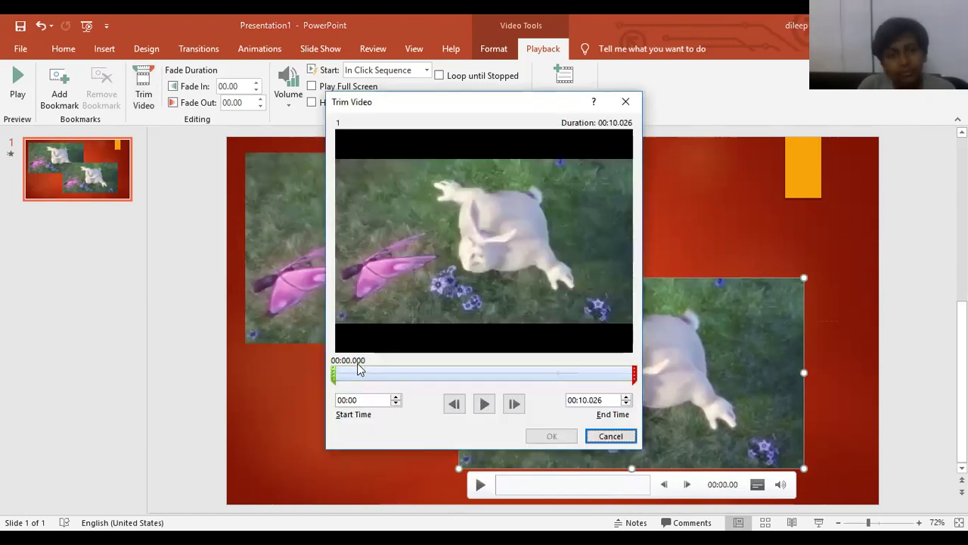
left_click_drag(335, 374, 469, 373)
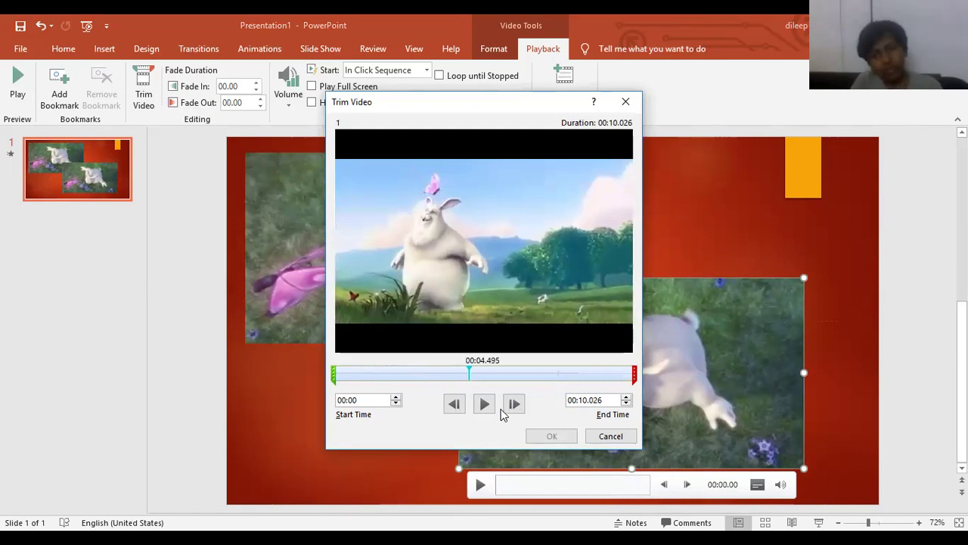
left_click(632, 374)
left_click_drag(615, 378, 536, 378)
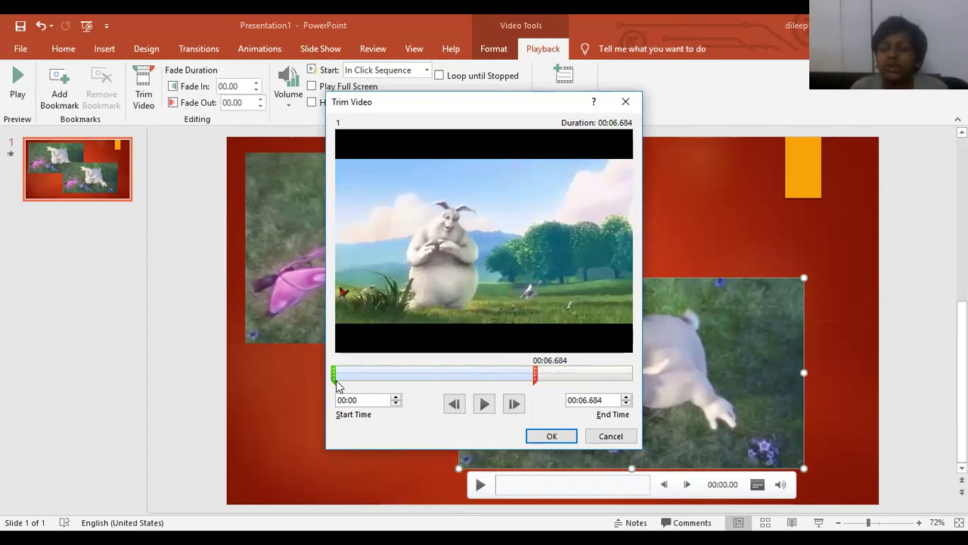
left_click_drag(336, 375, 474, 380)
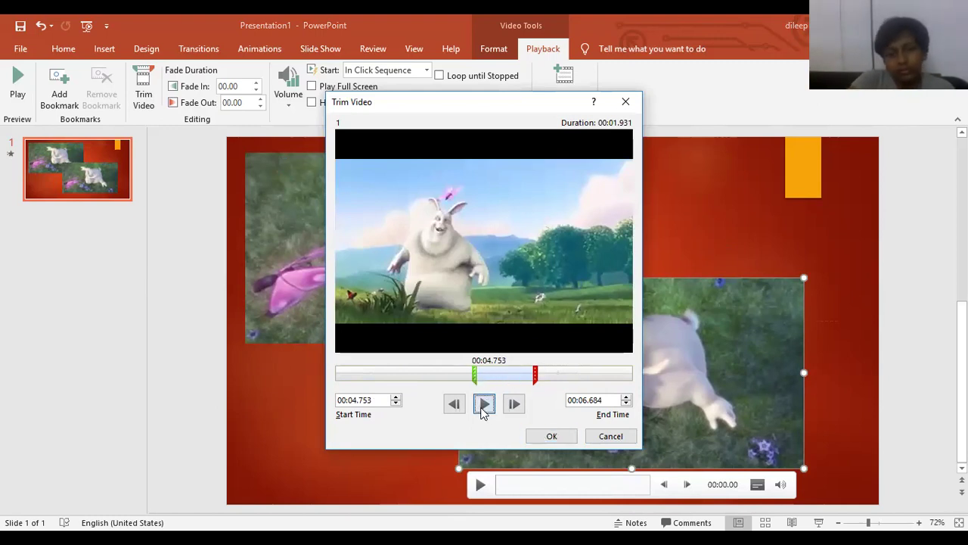
left_click(485, 403)
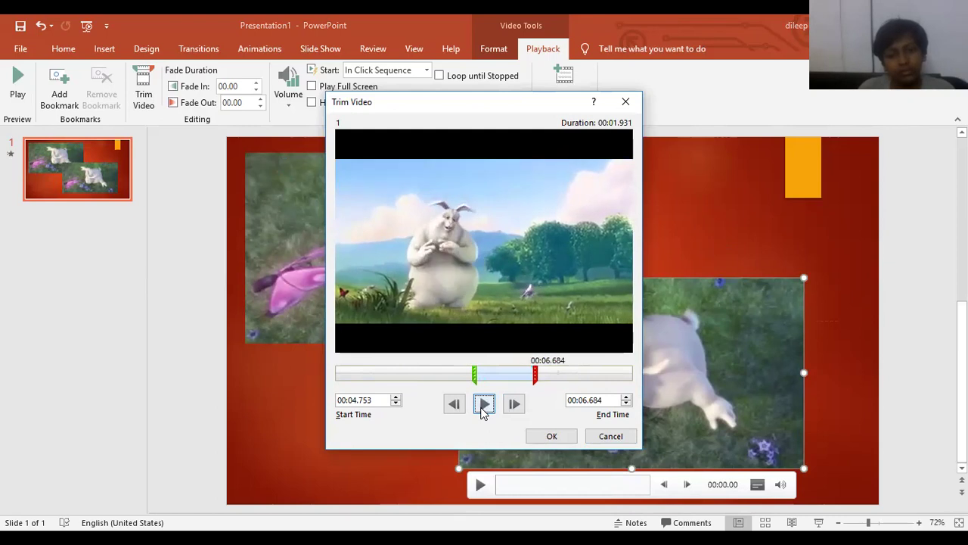
left_click(552, 436)
- Shift the lower-right video right and down and the upper-left video up and left
mouse_move(610, 350)
left_mouse_down()
mouse_move(575, 346)
mouse_move(596, 386)
left_mouse_up()
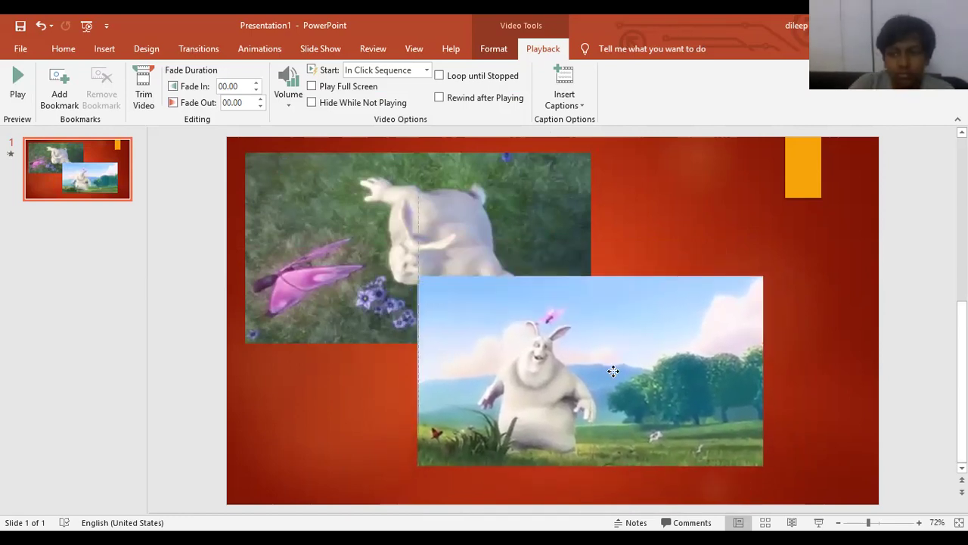
left_click_drag(595, 387, 616, 369)
left_click_drag(566, 329, 609, 346)
left_click_drag(331, 263, 313, 246)
- Stretch both videos to full slide height, placing the right one top-right and narrowing it
mouse_move(395, 327)
left_mouse_down()
mouse_move(396, 448)
mouse_move(415, 502)
left_mouse_up()
left_click_drag(620, 363, 708, 269)
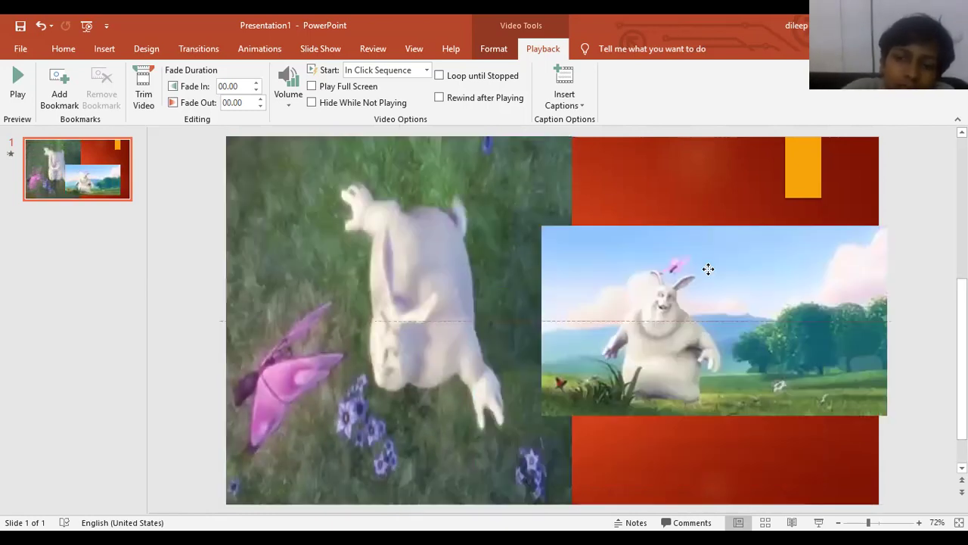
left_click_drag(722, 208, 761, 250)
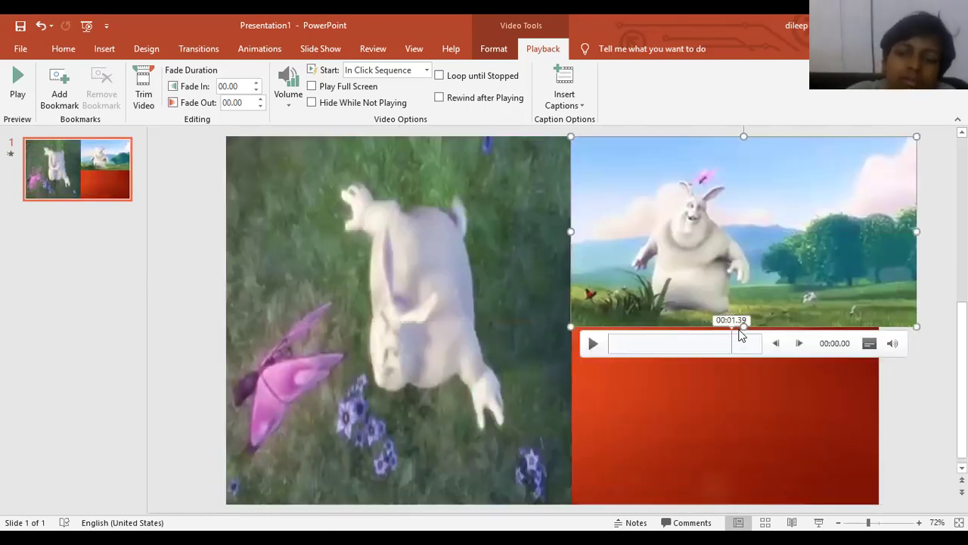
left_click_drag(745, 347, 758, 447)
left_click_drag(767, 499, 766, 501)
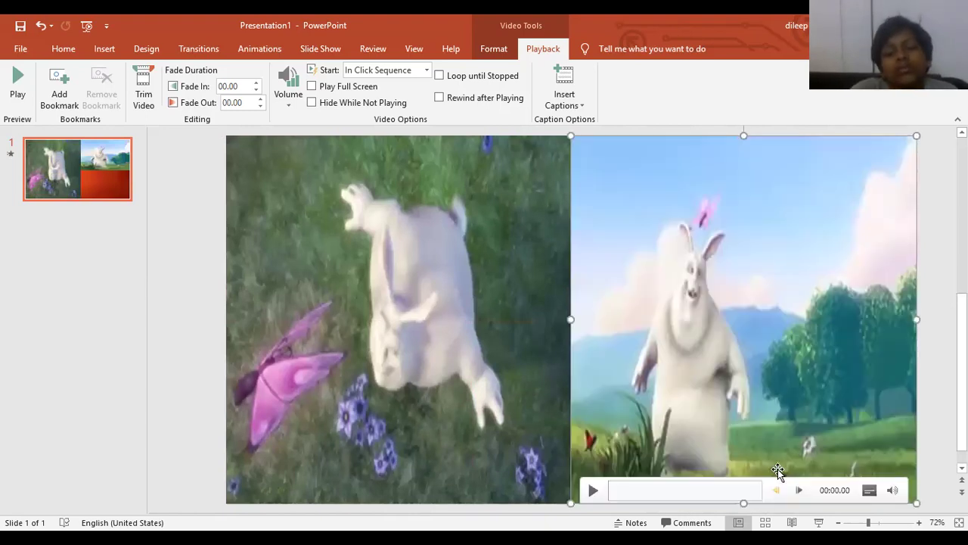
left_click_drag(920, 320, 865, 326)
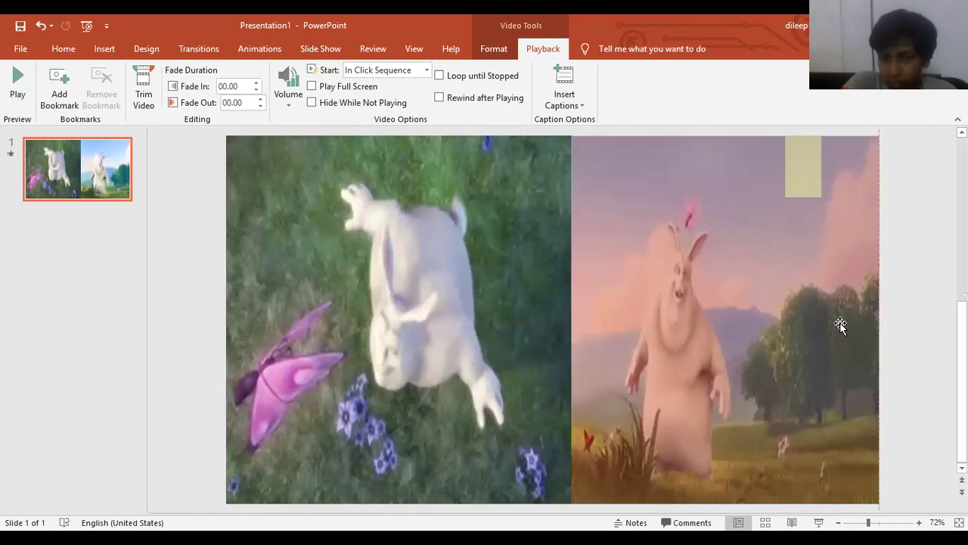
- Narrow the left video until its edge meets the right video
left_click(566, 318)
mouse_move(567, 318)
left_mouse_down()
mouse_move(532, 307)
mouse_move(554, 318)
mouse_move(528, 225)
mouse_move(488, 195)
left_mouse_up()
left_click(575, 318)
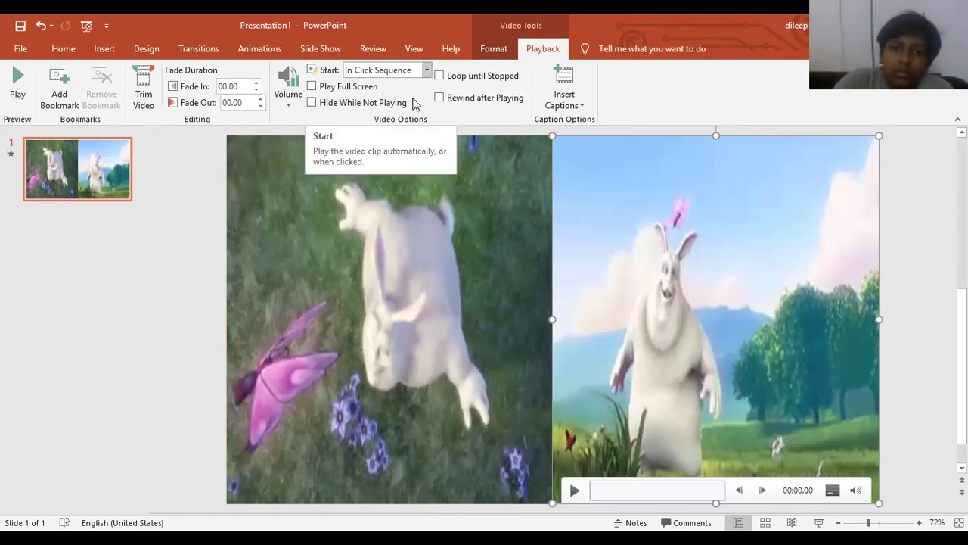
- Set both the right and left videos to start Automatically
left_click(426, 69)
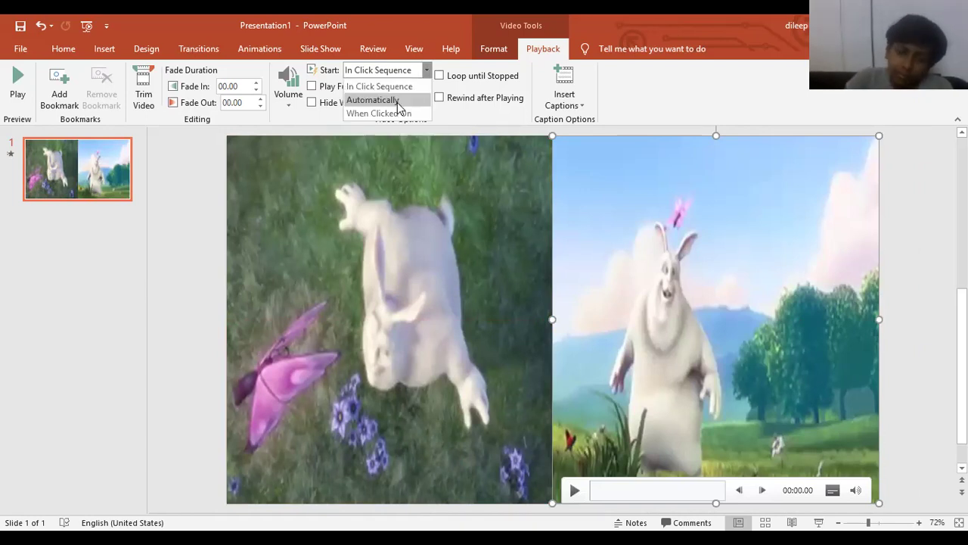
left_click(399, 106)
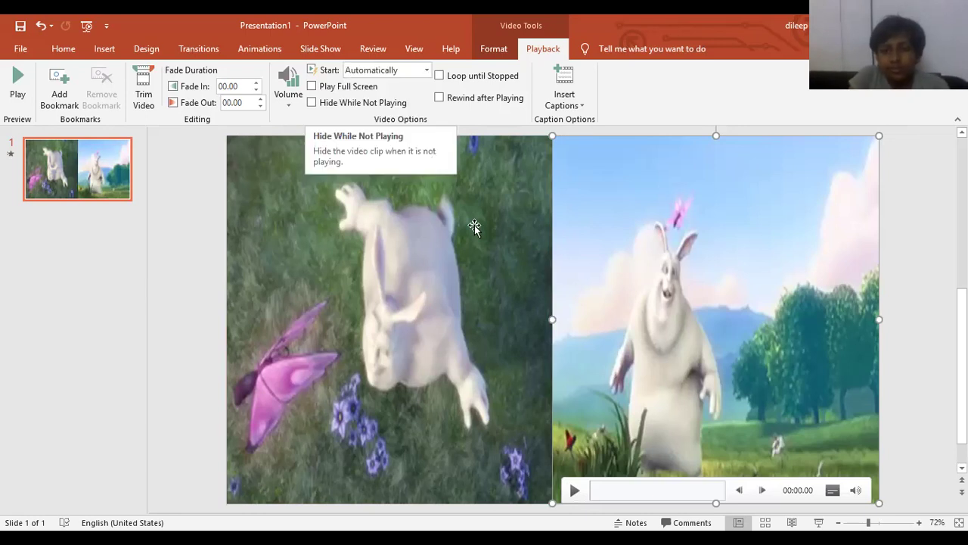
left_click(406, 159)
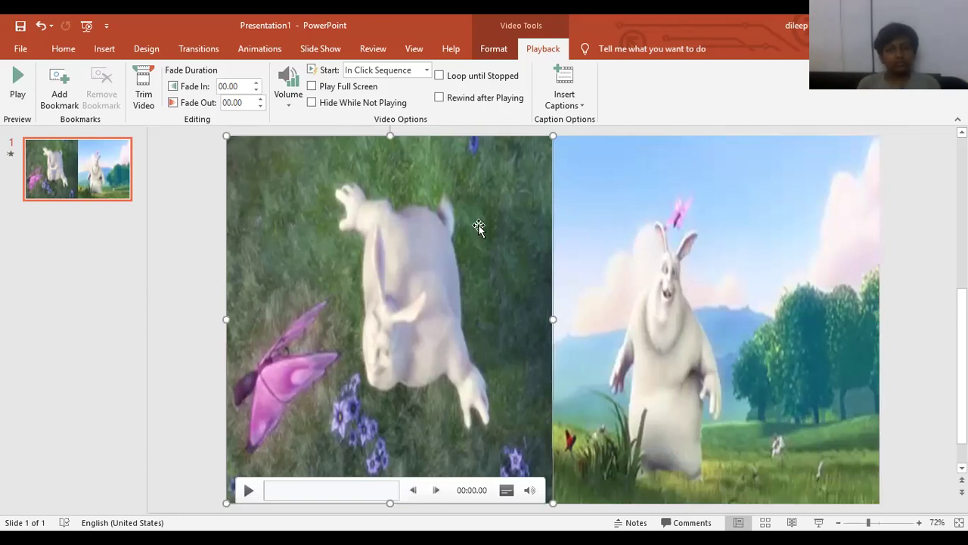
key("Down")
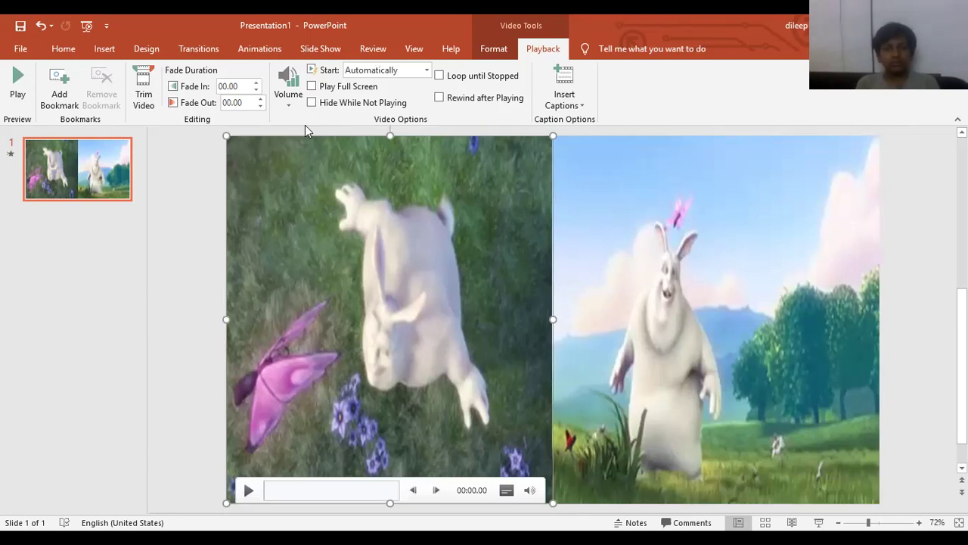
- Set the volume of both videos to Mute
left_click(300, 108)
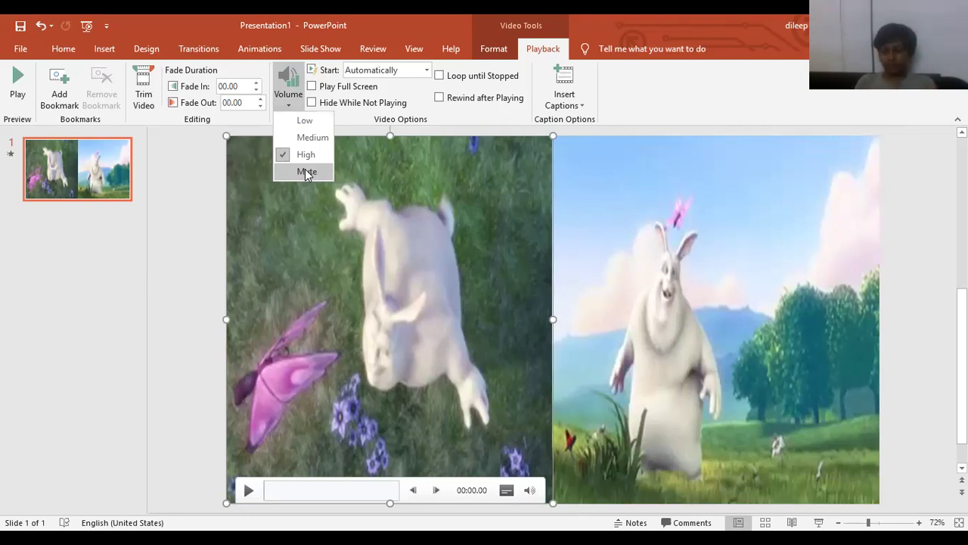
left_click(635, 242)
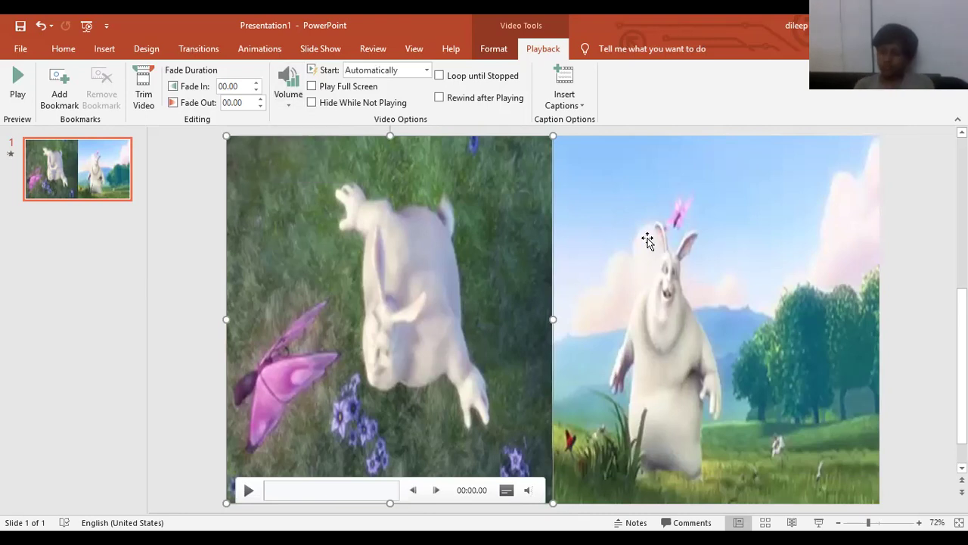
left_click(611, 230)
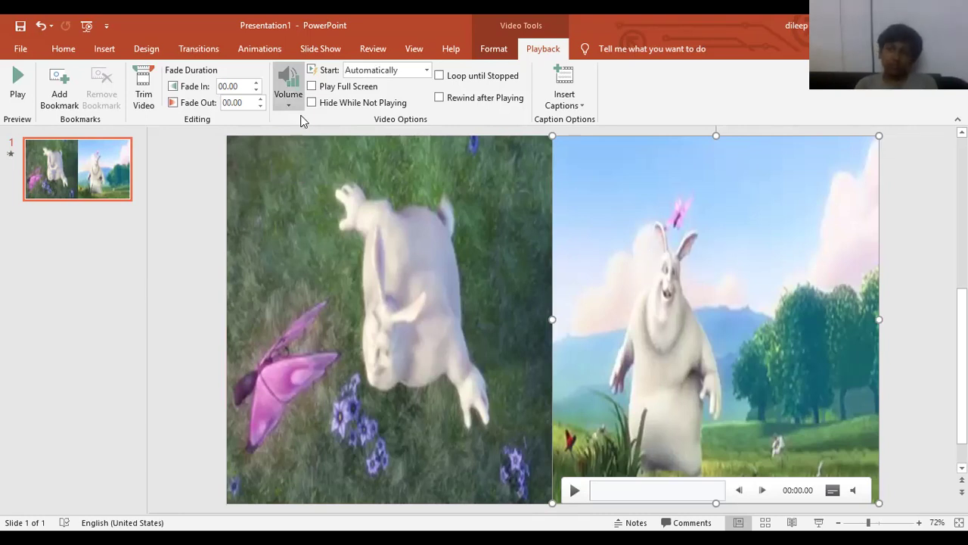
left_click(298, 109)
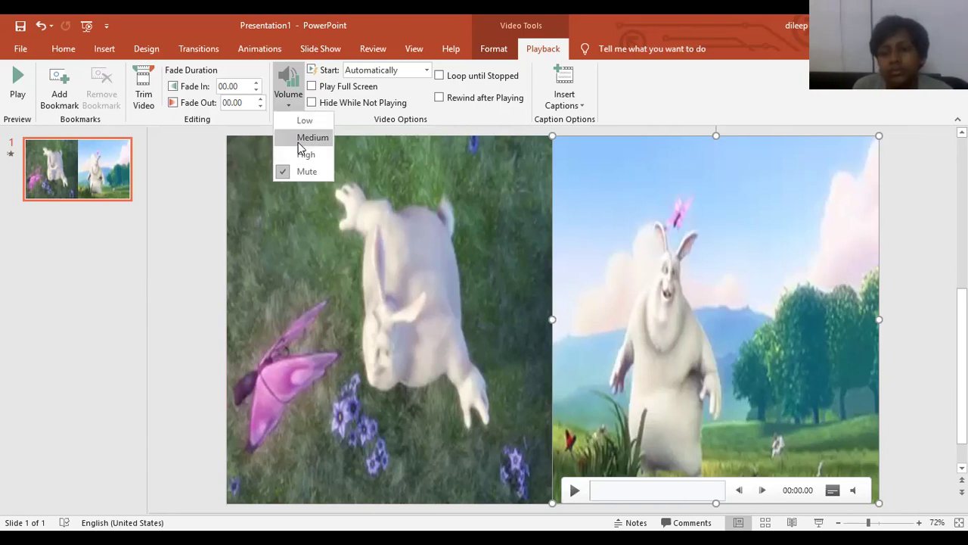
left_click(378, 166)
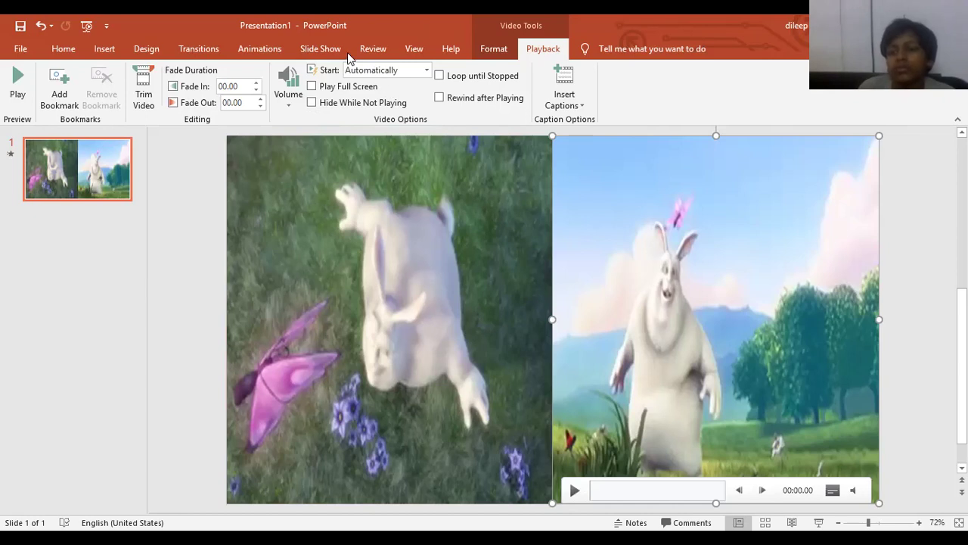
left_click(317, 48)
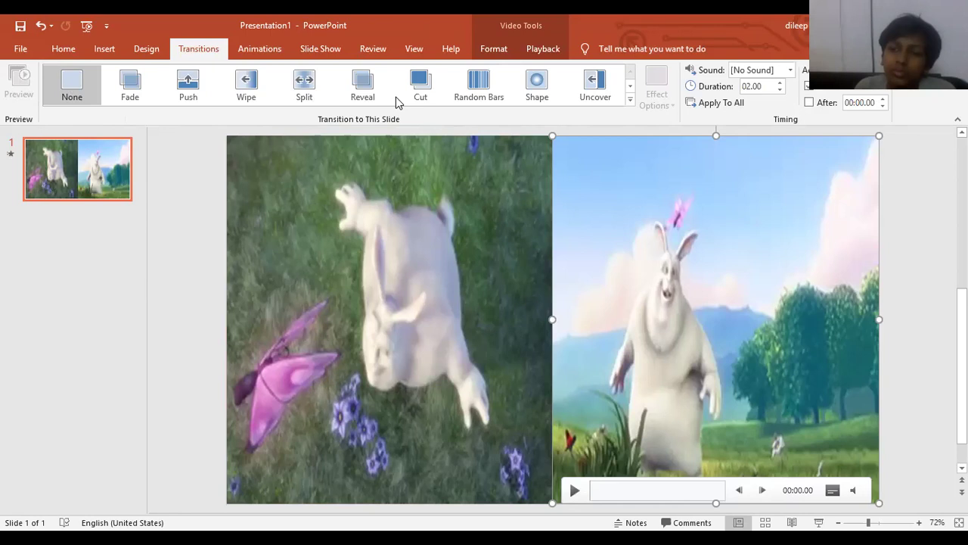
left_click(304, 50)
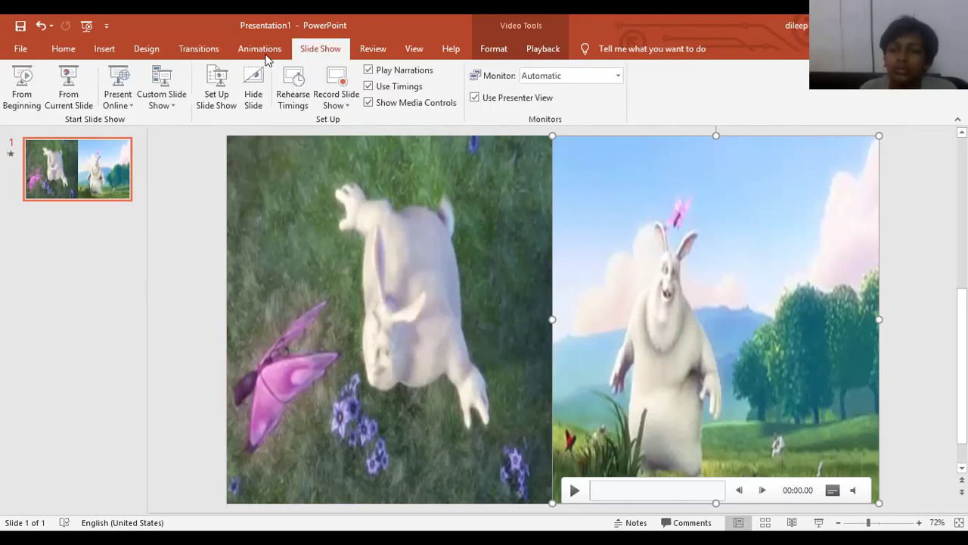
left_click(26, 73)
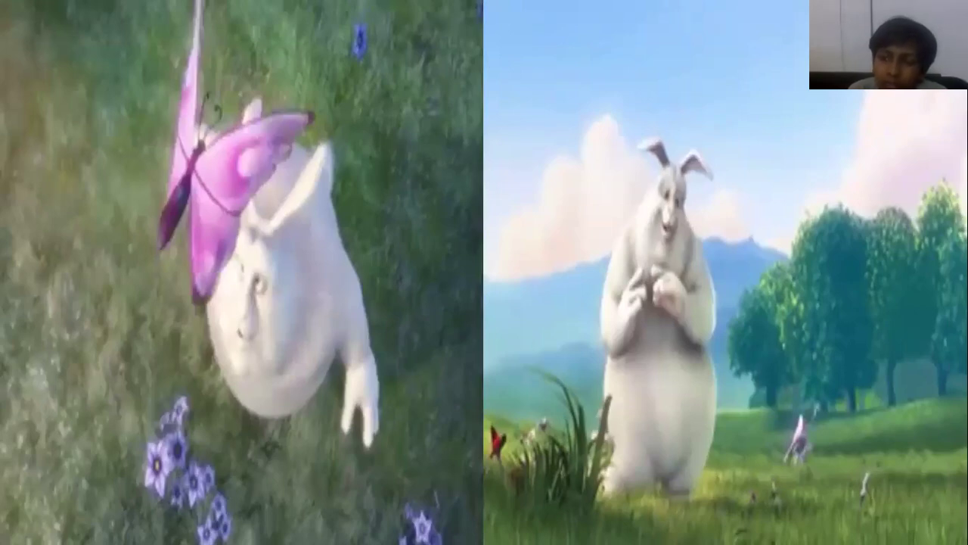
key("Right")
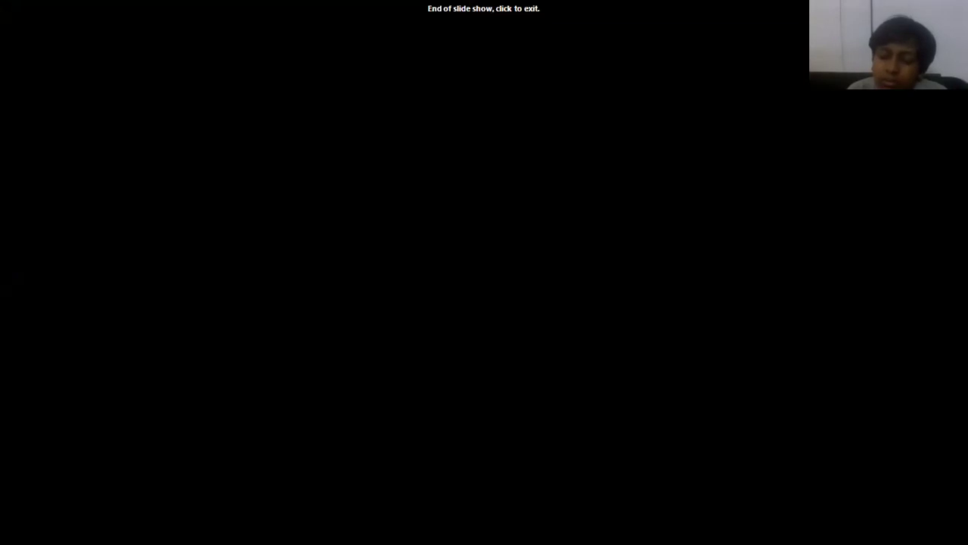
left_click(56, 146)
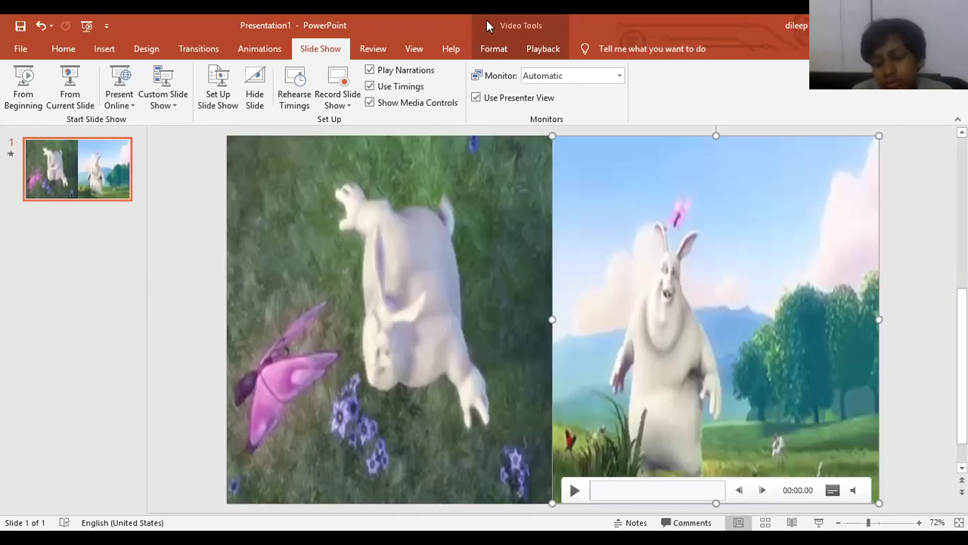
- Extend the right video's trim end to 00:10.026 and preview it in a slide show
left_click(557, 45)
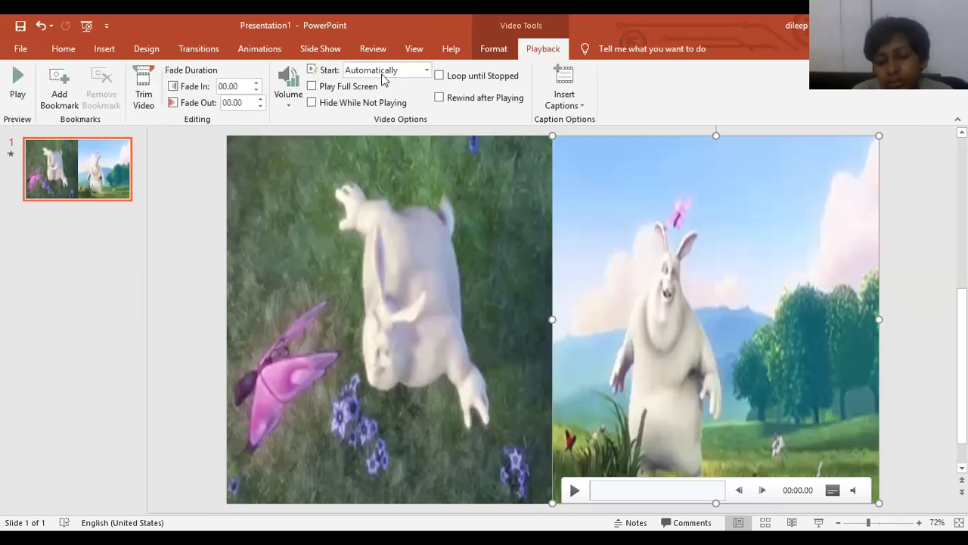
left_click(143, 104)
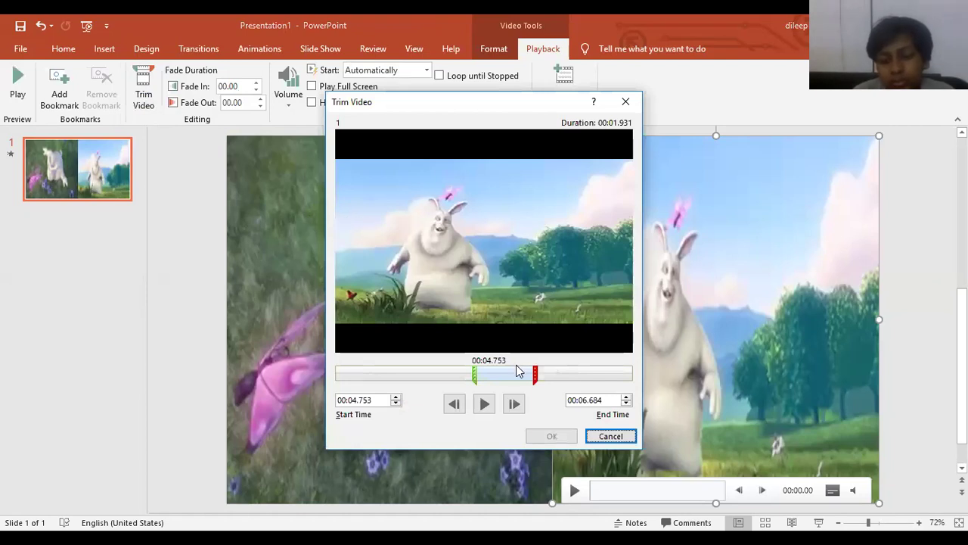
mouse_move(534, 374)
left_mouse_down()
mouse_move(605, 386)
mouse_move(592, 376)
left_mouse_up()
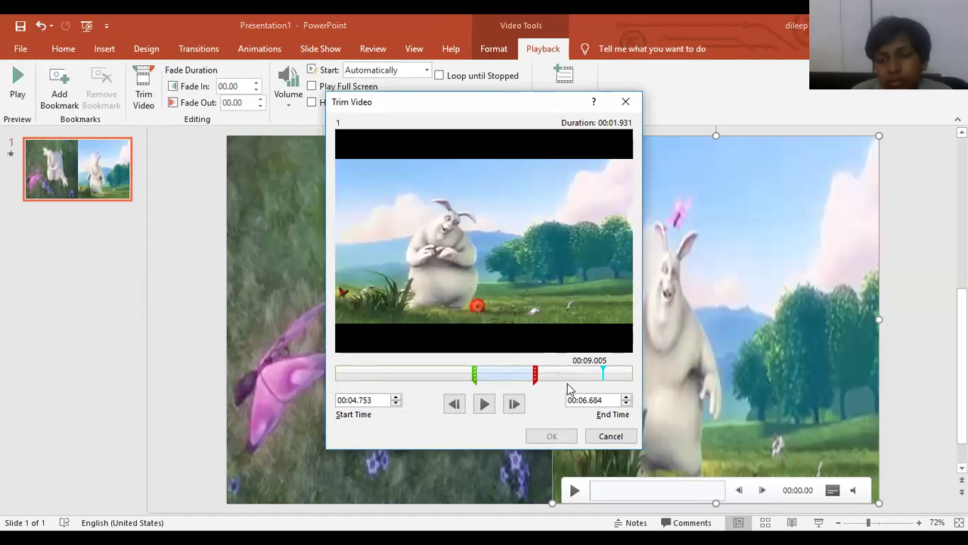
left_click_drag(535, 374, 633, 375)
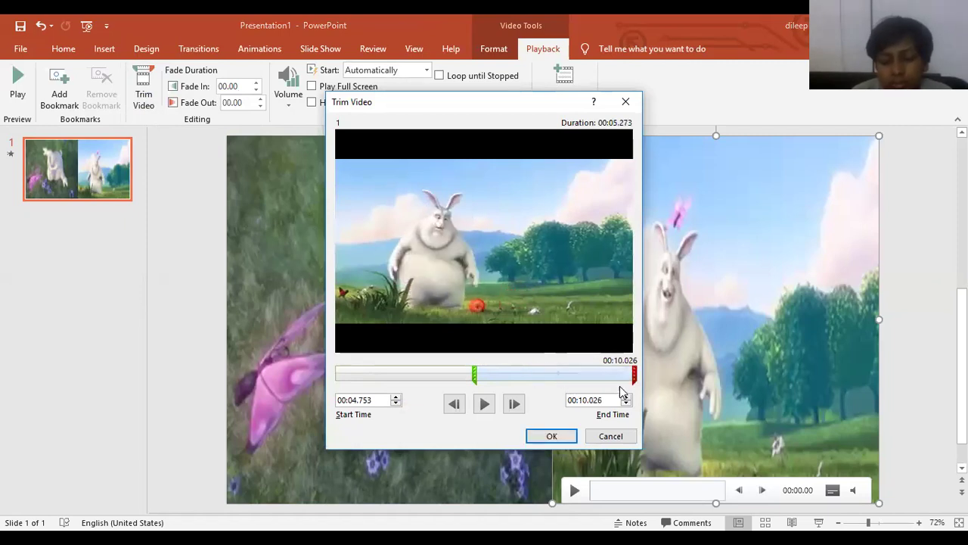
left_click(551, 435)
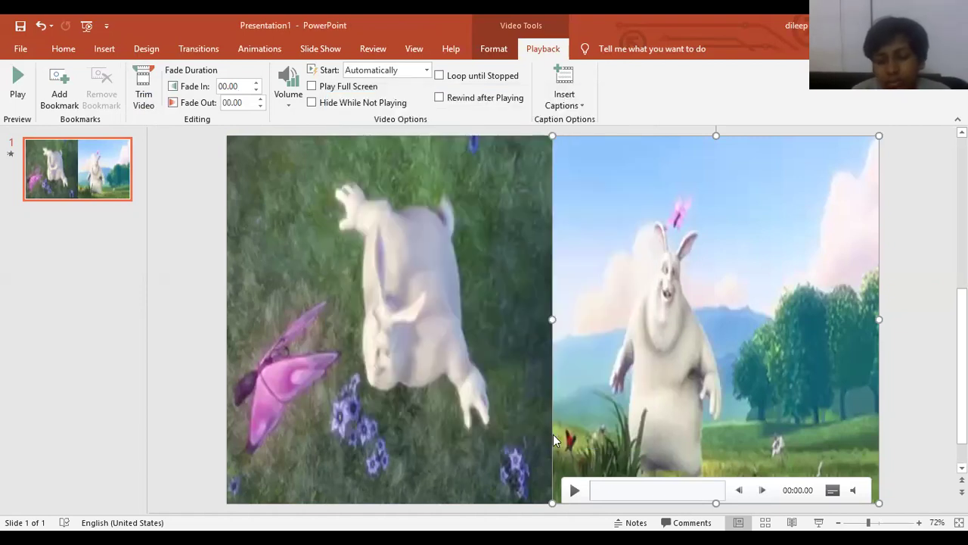
key("F5")
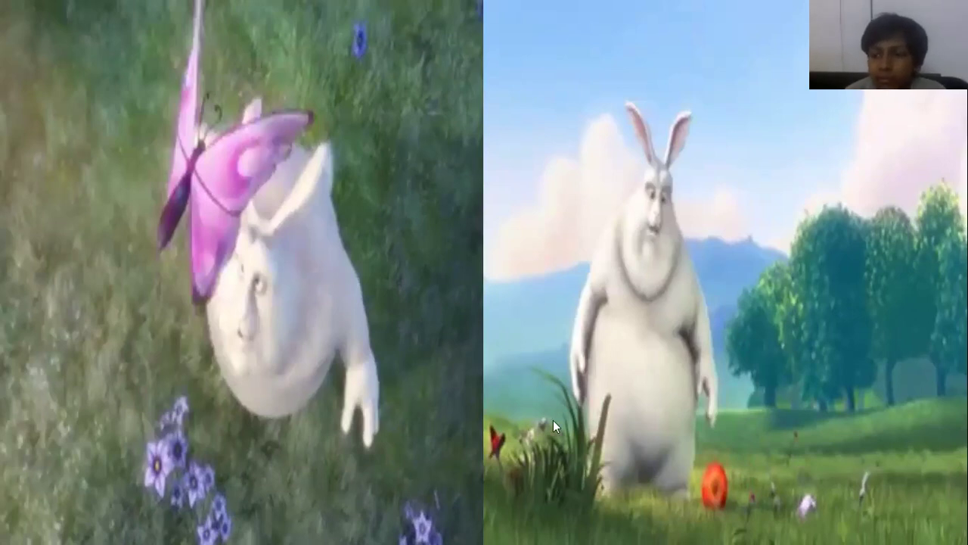
key("Escape")
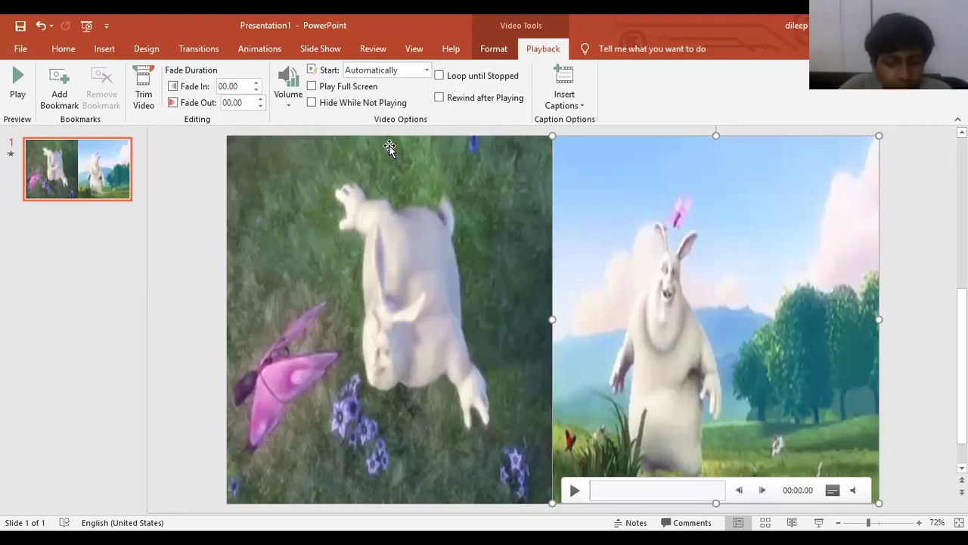
- Turn on Play Full Screen for the right video and test it in a slide show
left_click(311, 88)
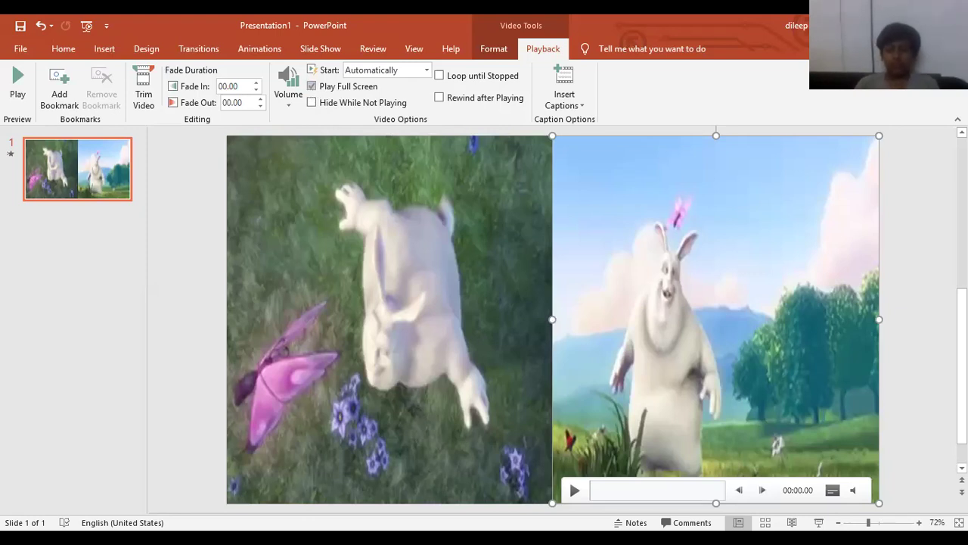
key("F5")
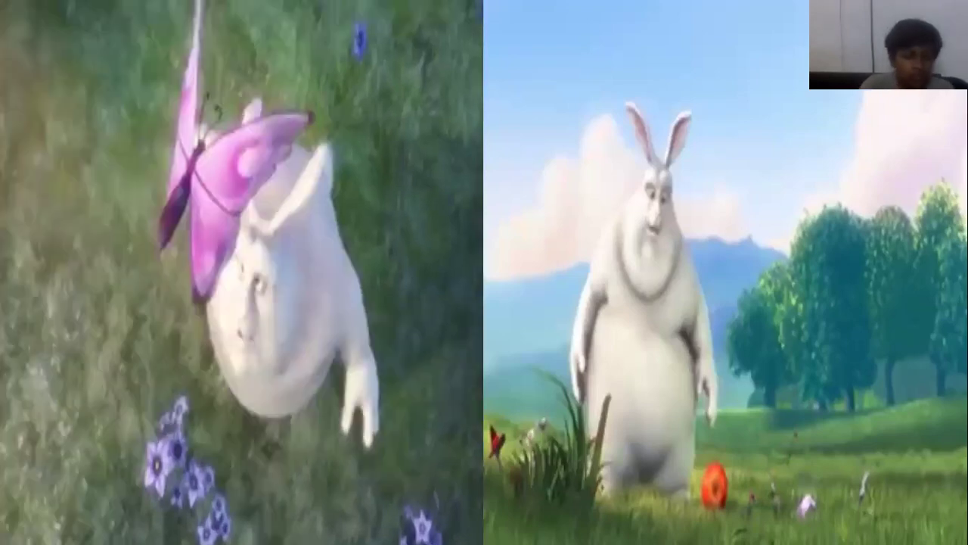
key("Escape")
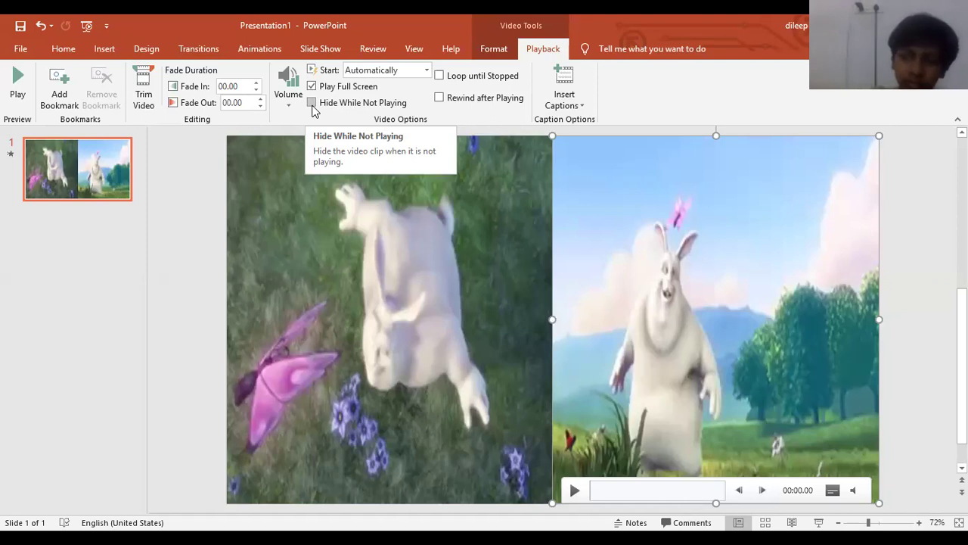
- Turn on Hide While Not Playing for the right video and test it again
left_click(315, 107)
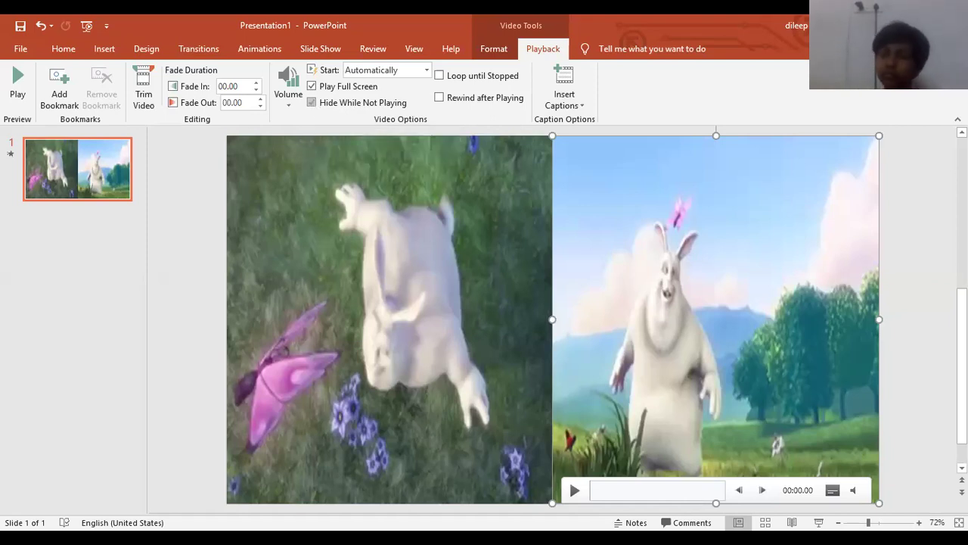
key("F5")
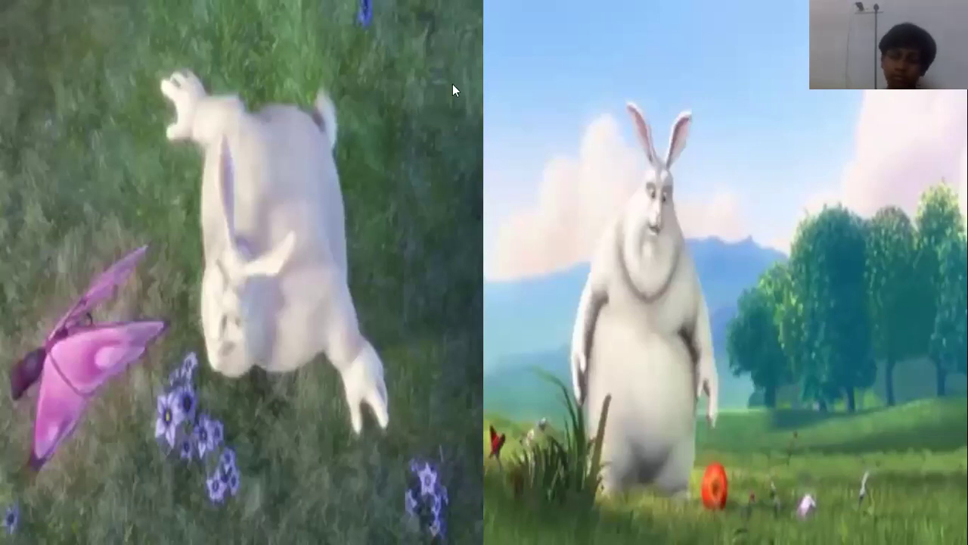
key("Escape")
left_click(427, 70)
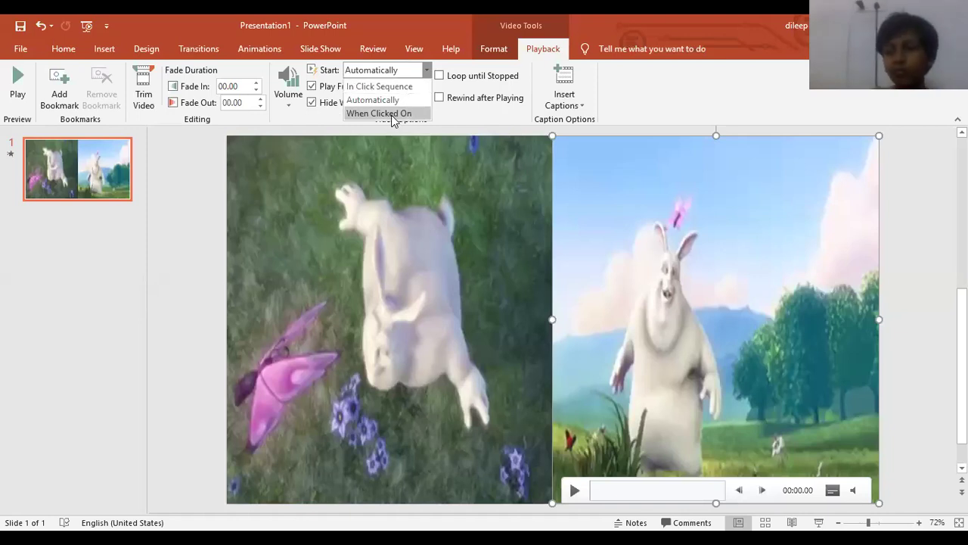
- Set the right video to start When Clicked On
left_click(393, 114)
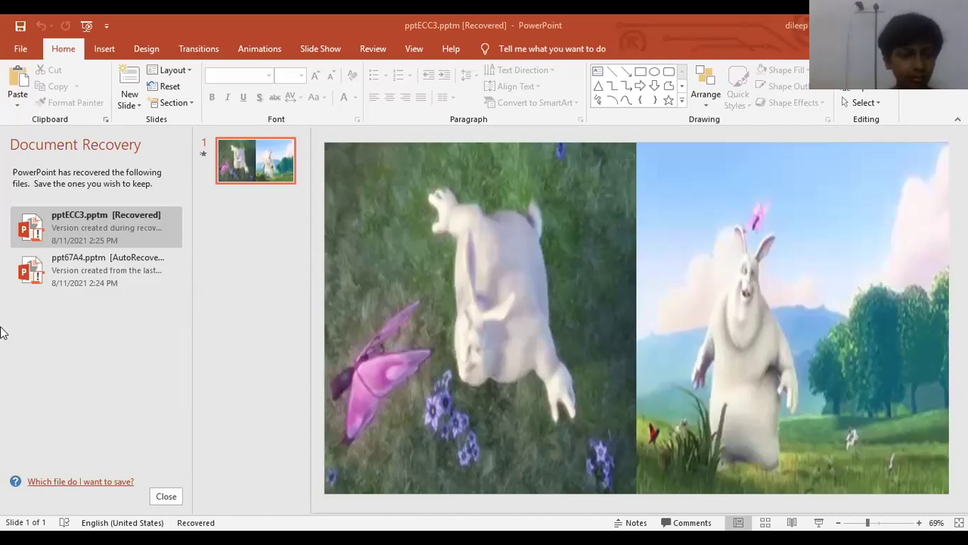
- Close the Document Recovery pane and undo the accidental nudge of the right video
left_click(166, 496)
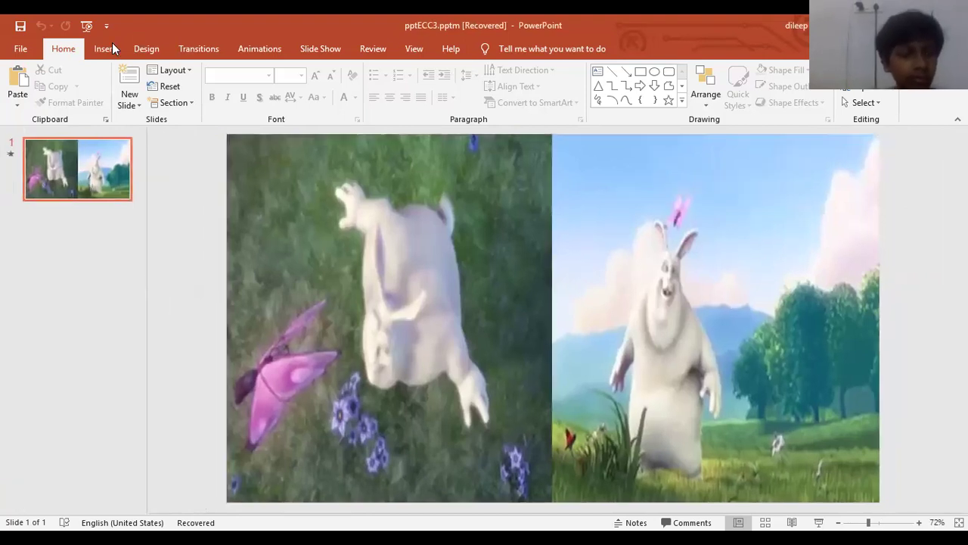
left_click(617, 156)
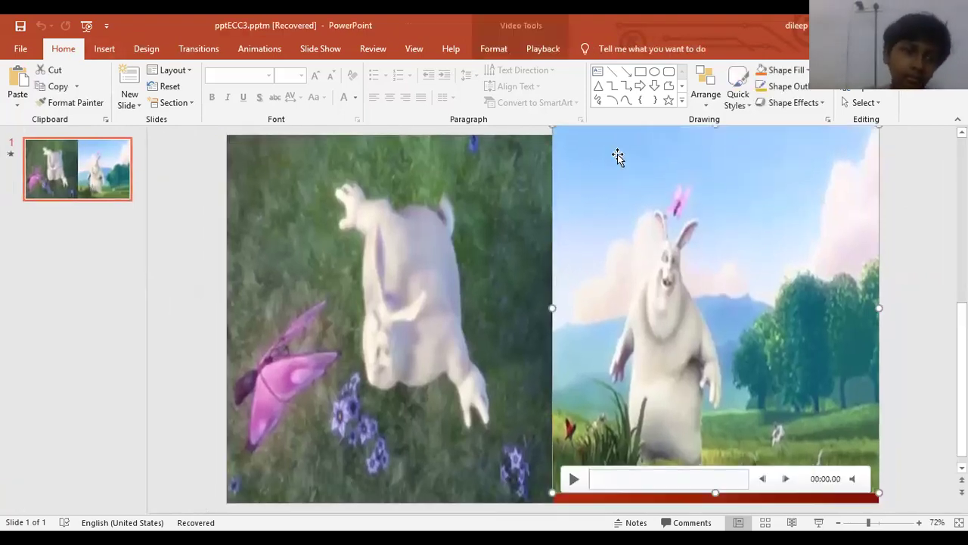
key("ctrl+z")
key("ctrl+z")
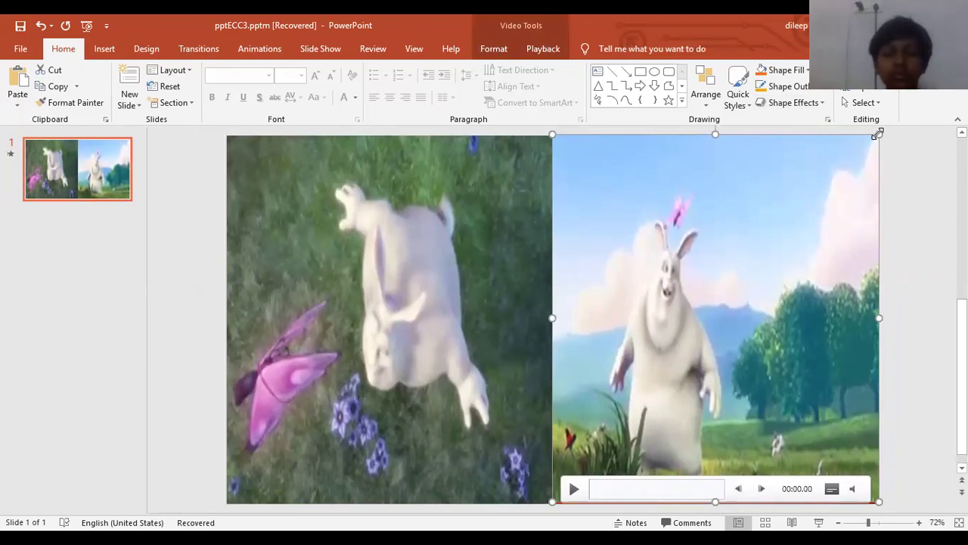
- Shrink both videos and align them side by side with matching top edges
mouse_move(878, 134)
left_mouse_down()
mouse_move(676, 300)
mouse_move(737, 251)
left_mouse_up()
left_click(522, 235)
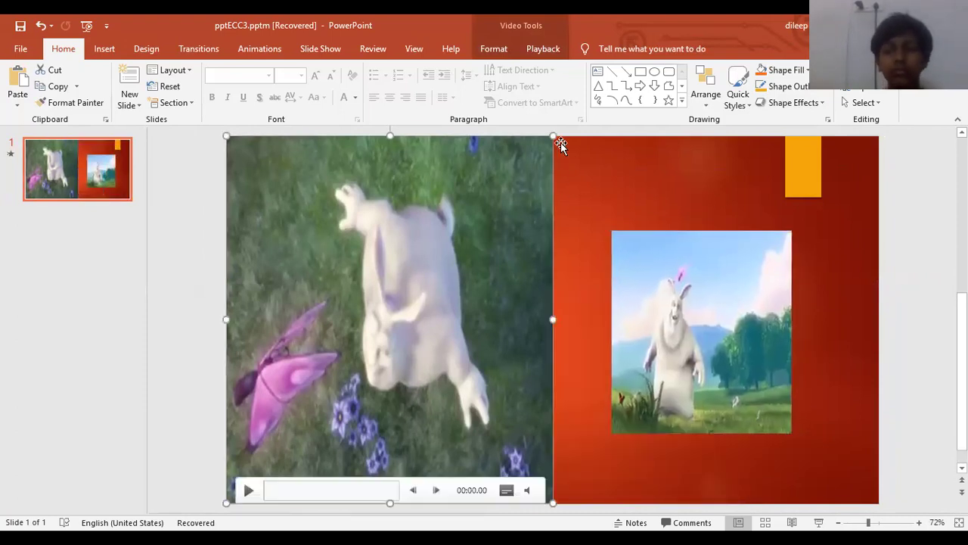
mouse_move(560, 143)
left_mouse_down()
mouse_move(422, 367)
mouse_move(428, 321)
left_mouse_up()
left_click(455, 439)
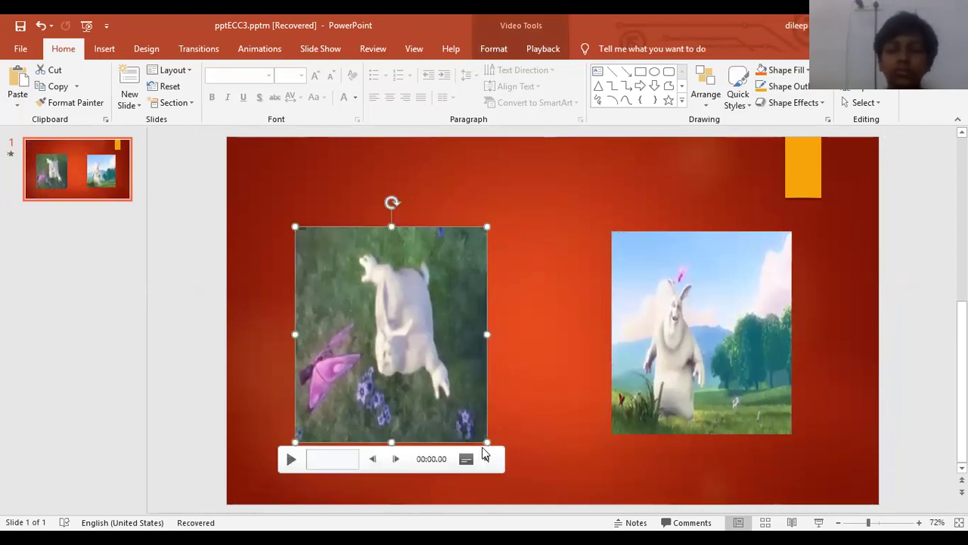
left_click_drag(490, 445, 470, 373)
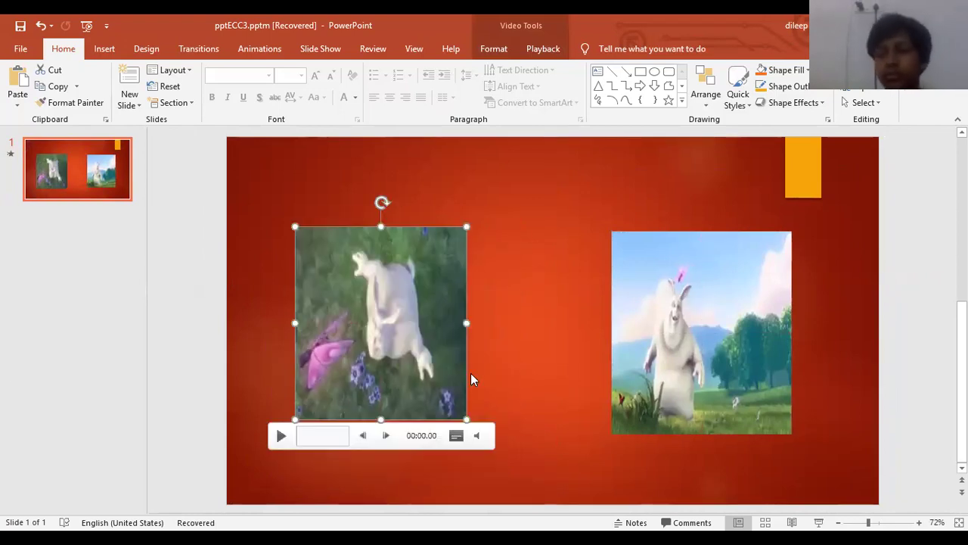
left_click_drag(466, 325, 536, 325)
left_click(619, 326)
left_click_drag(612, 333, 561, 333)
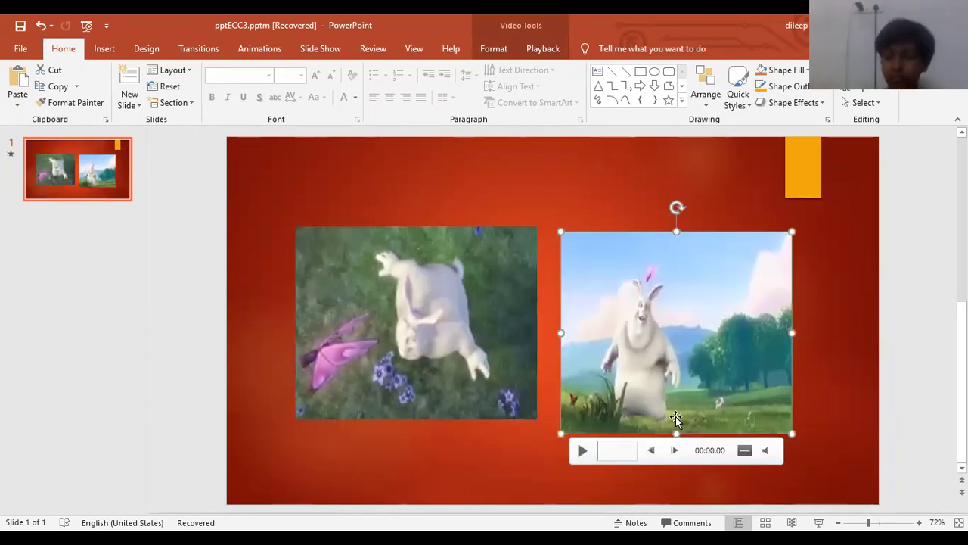
left_click_drag(683, 379, 674, 378)
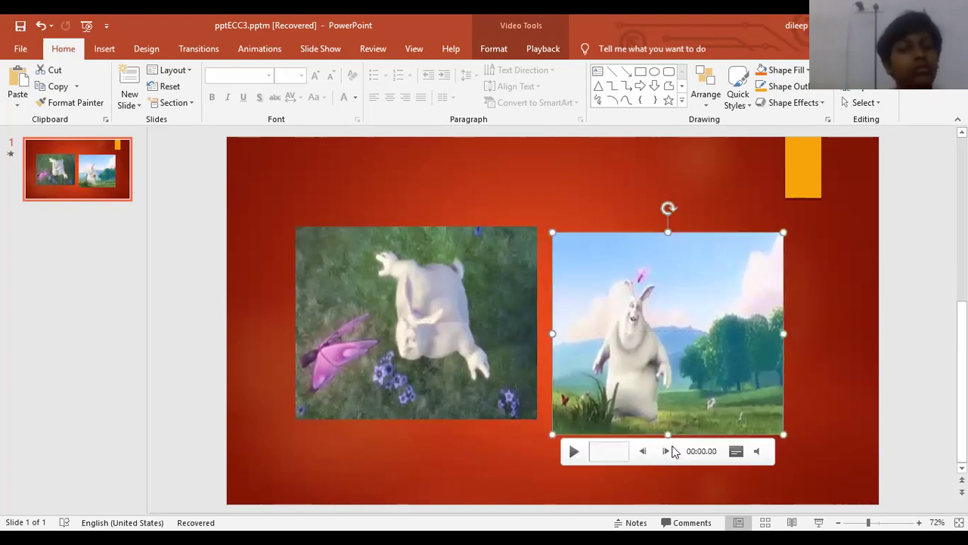
left_click_drag(669, 434, 669, 425)
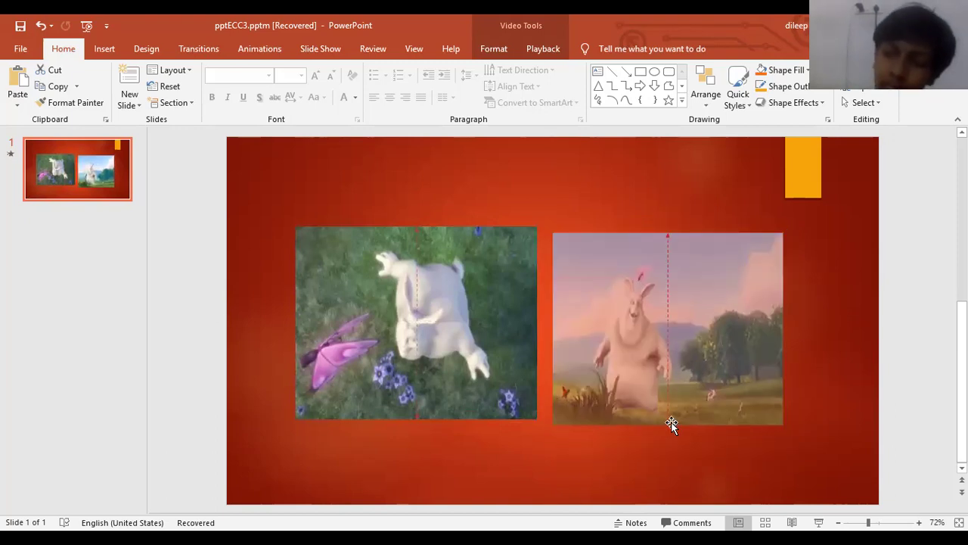
left_click_drag(668, 232, 667, 226)
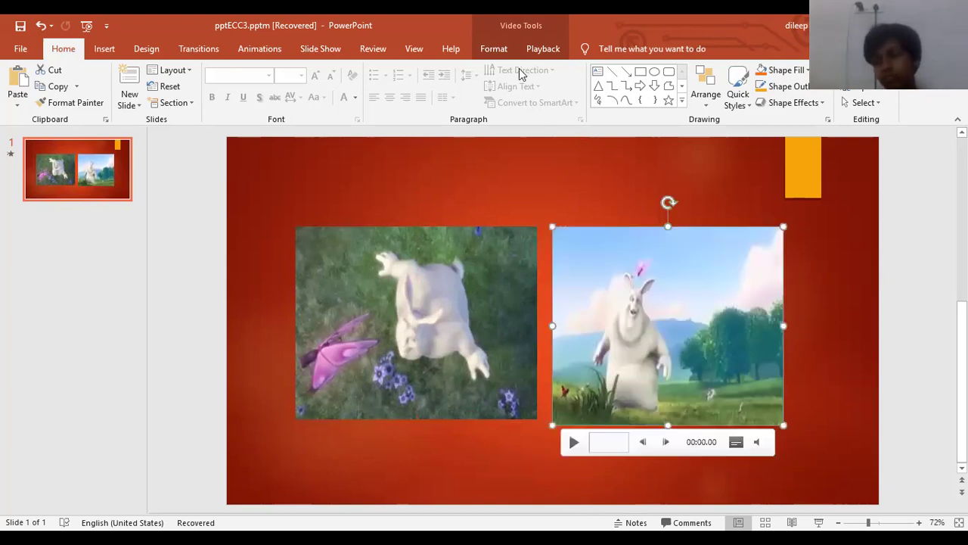
- Give the right video a bevelled-corner frame style and the left video an oval frame
left_click(493, 53)
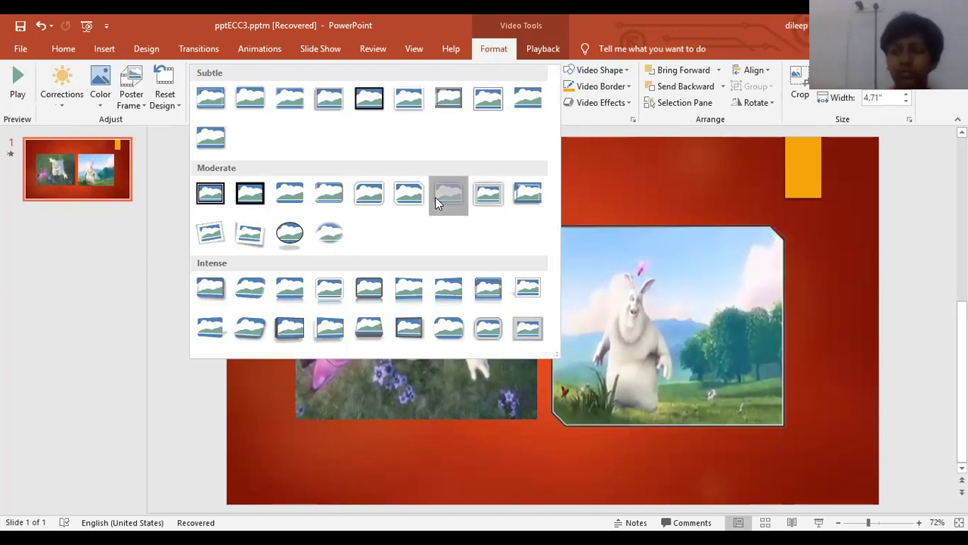
left_click(412, 198)
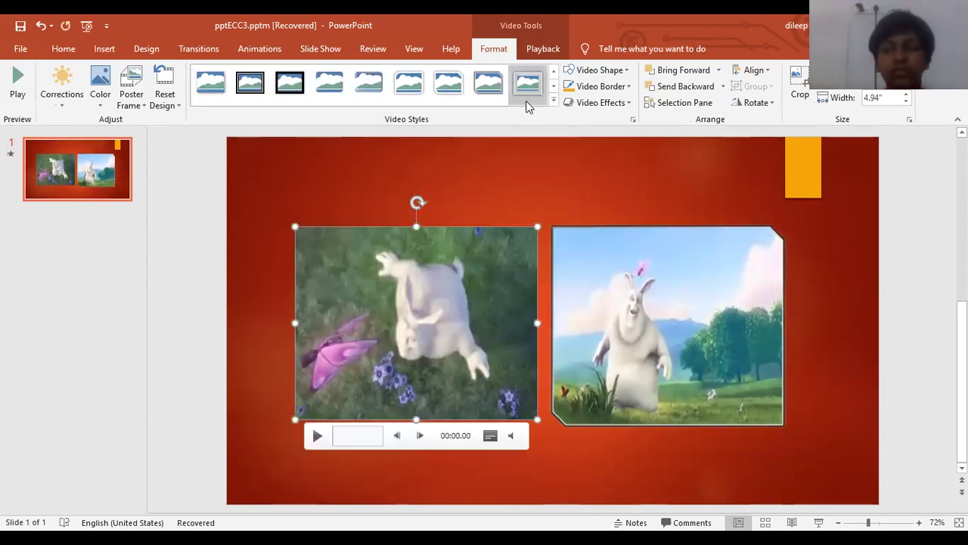
left_click(553, 102)
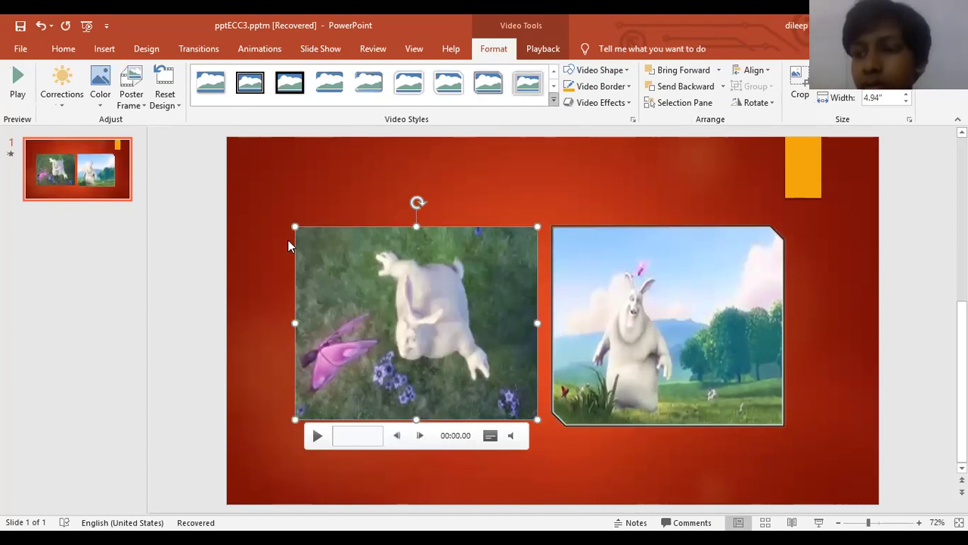
left_click(289, 237)
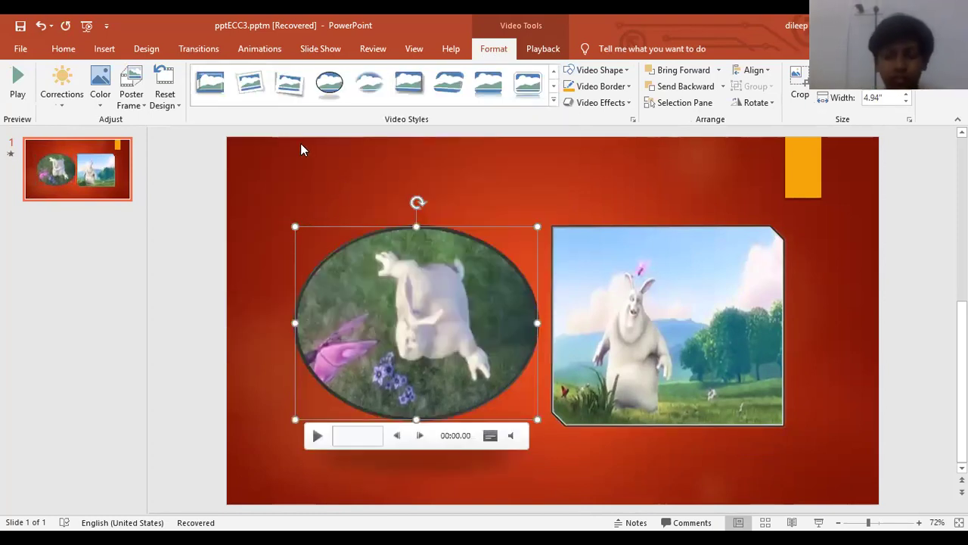
left_click(314, 50)
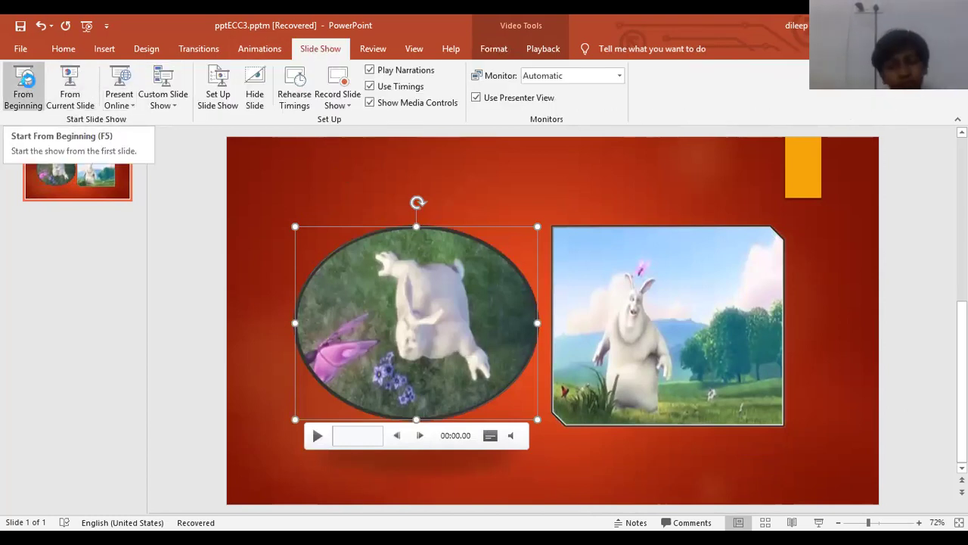
left_click(30, 87)
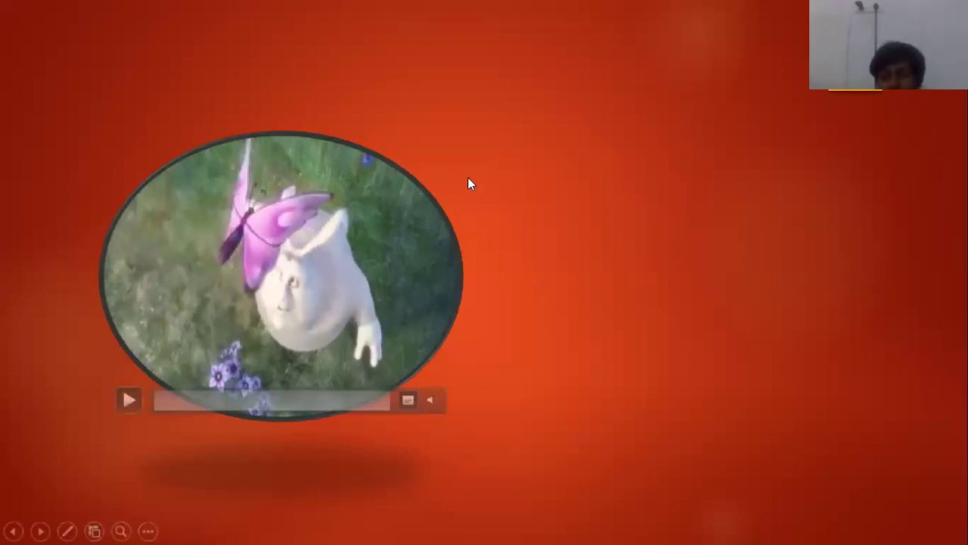
left_click(719, 267)
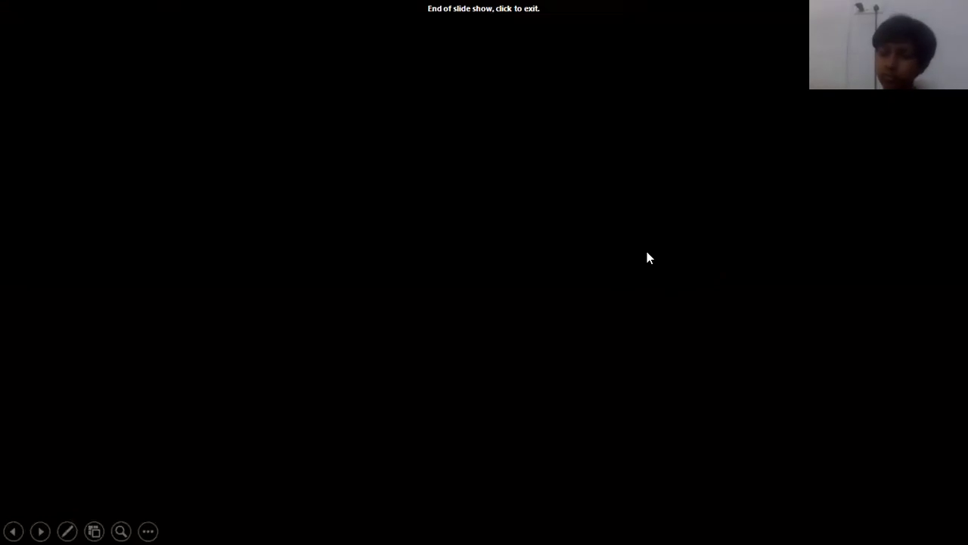
left_click(647, 252)
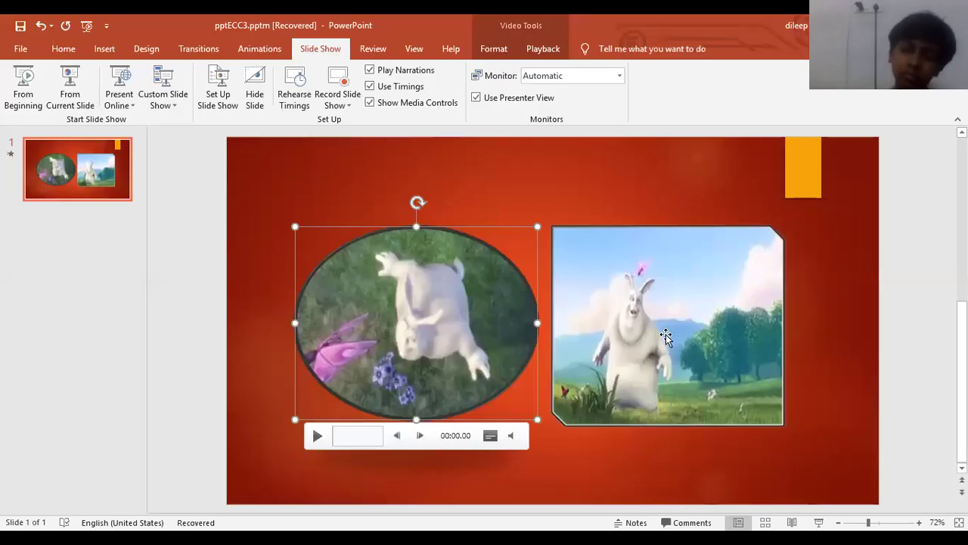
- Set the right video to start Automatically and loop, then preview the slide show
left_click(542, 50)
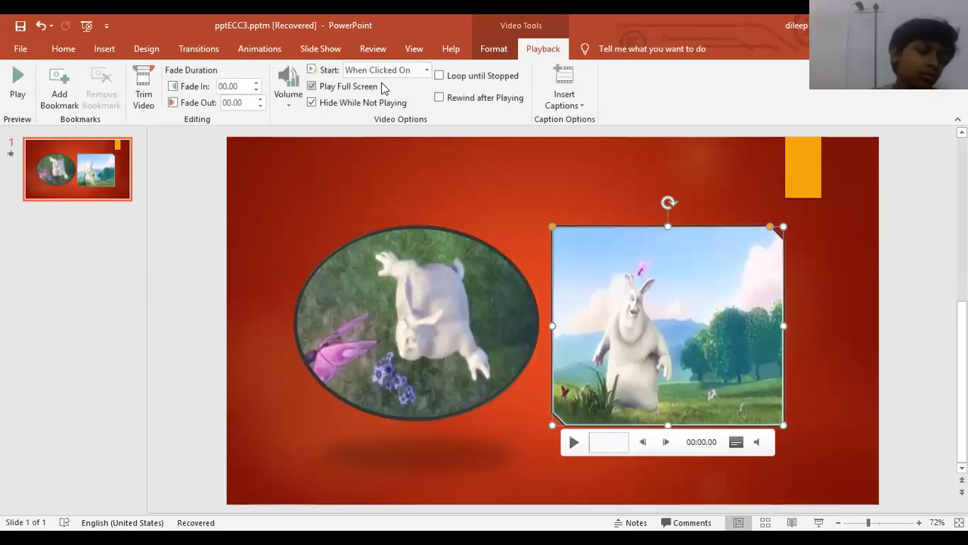
left_click(380, 71)
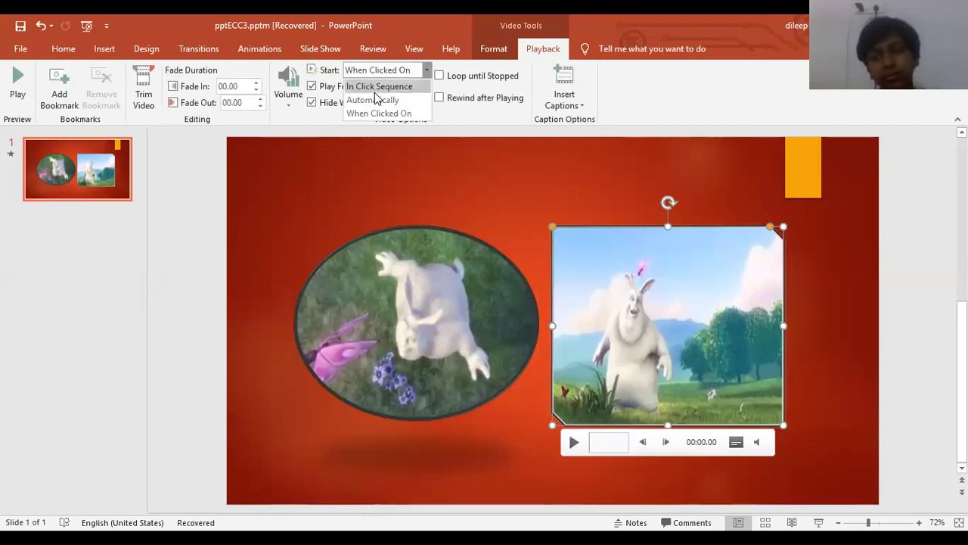
left_click(434, 183)
left_click(614, 254)
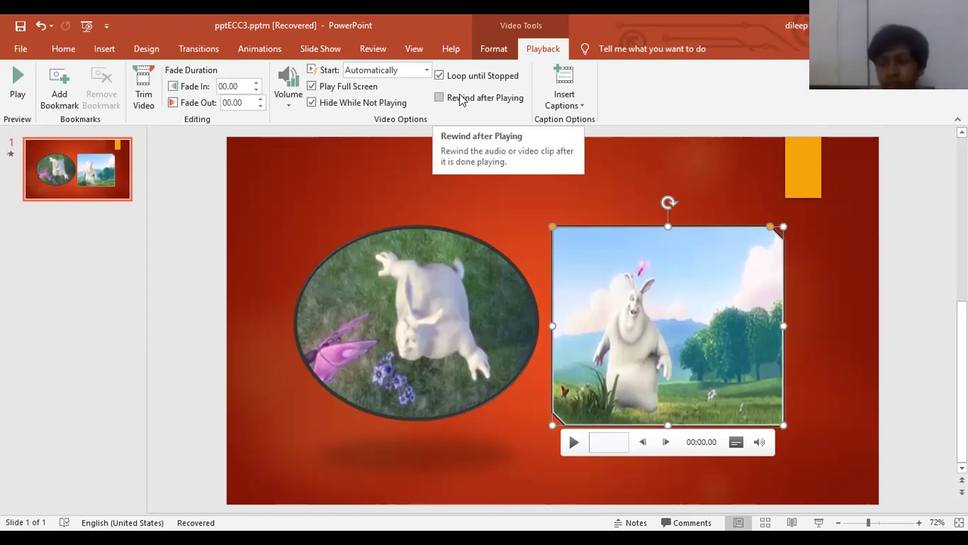
left_click(447, 95)
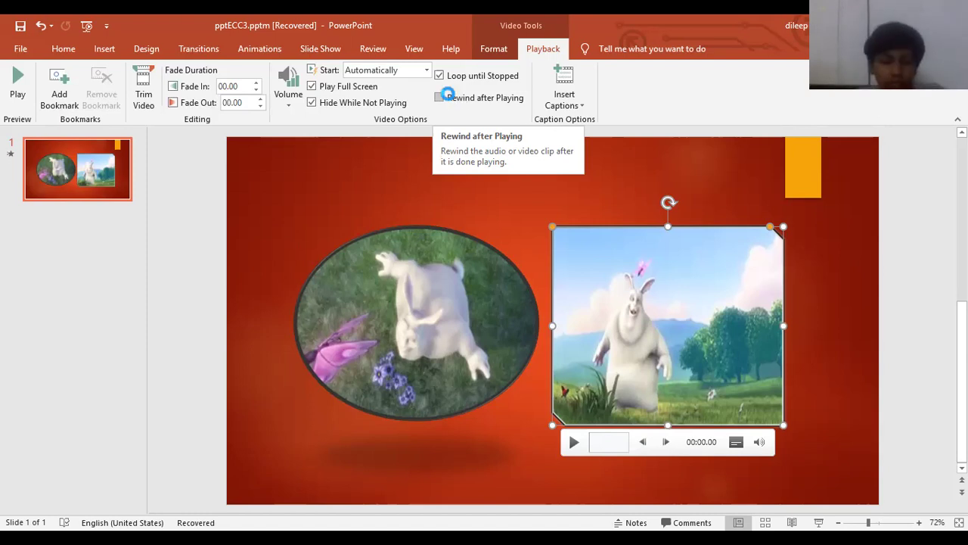
key("F5")
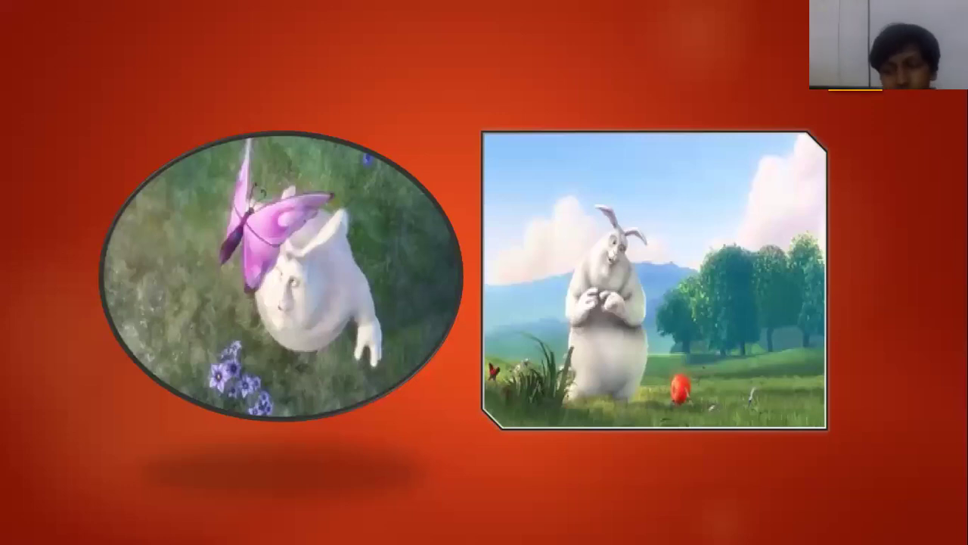
key("Escape")
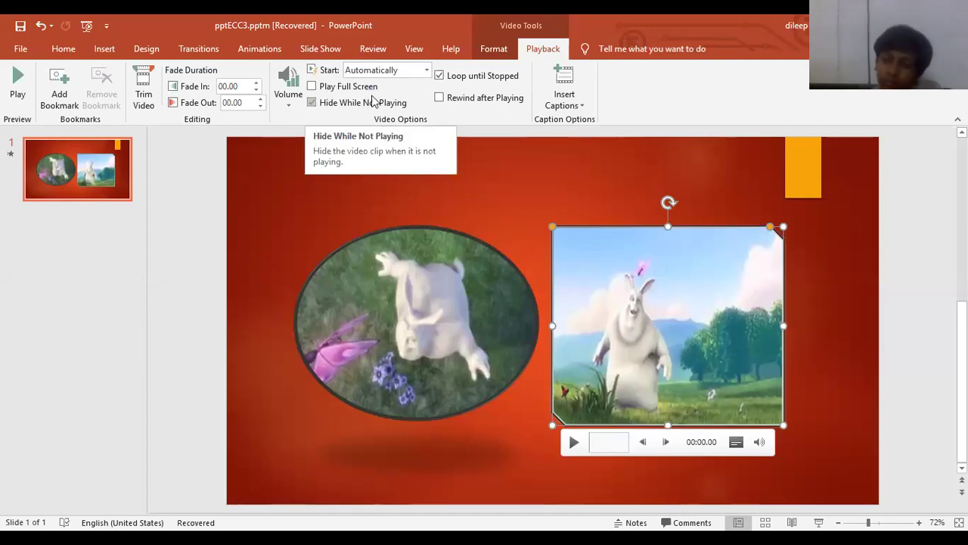
key("F5")
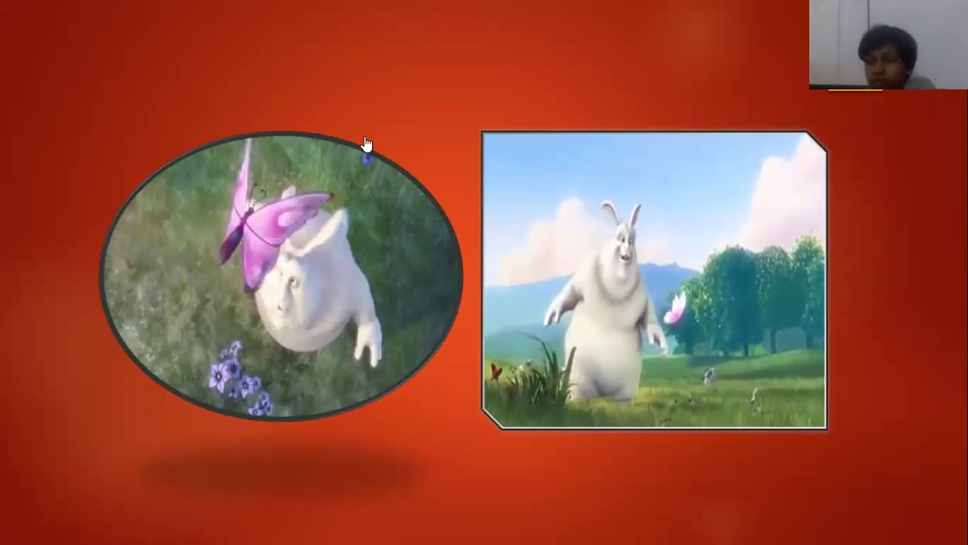
left_click(645, 216)
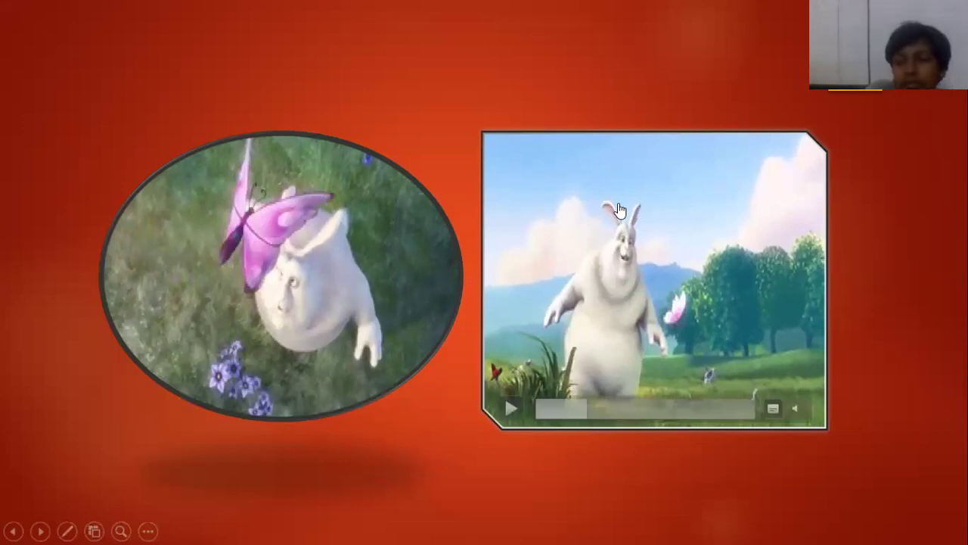
key("Escape")
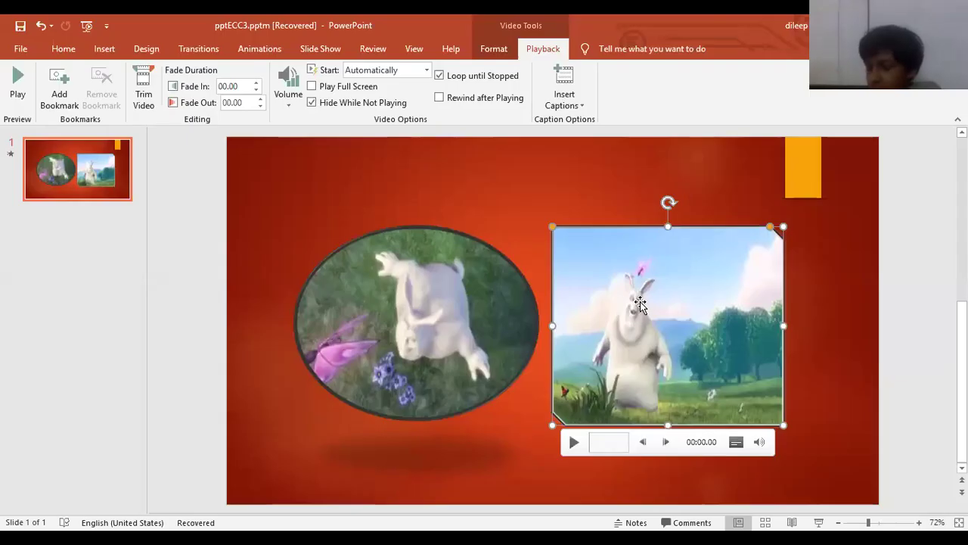
- Swap the right video's snipped-corner look for a rounded bevelled style with light border
left_click(493, 48)
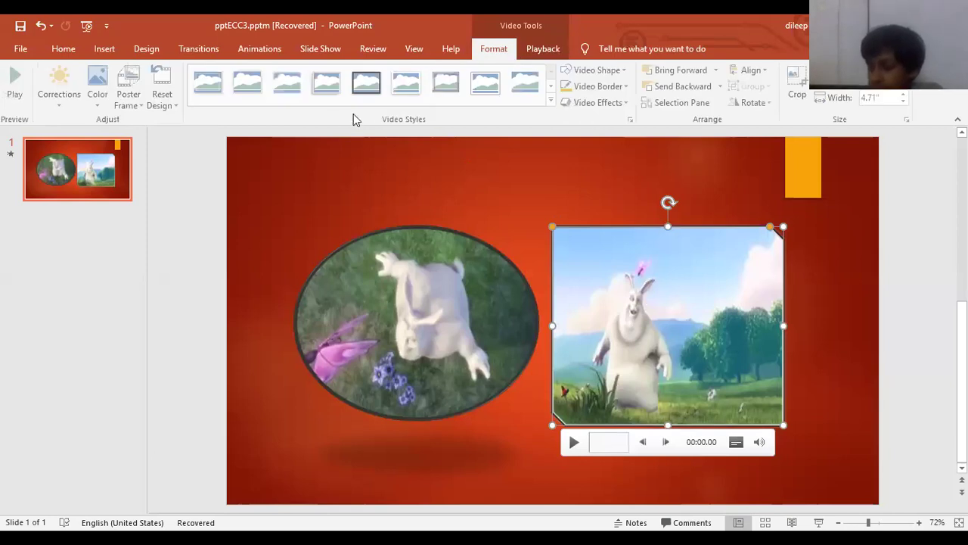
left_click(553, 100)
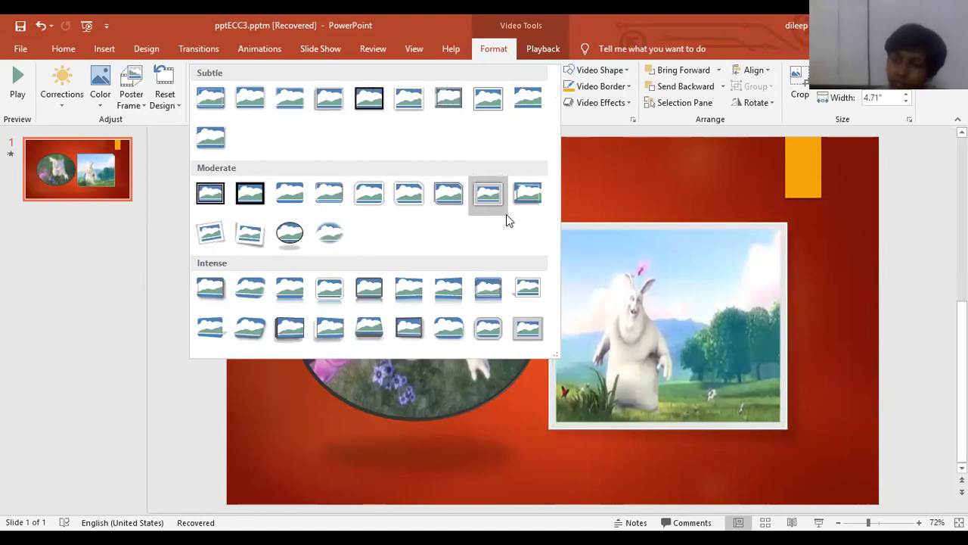
left_click(470, 327)
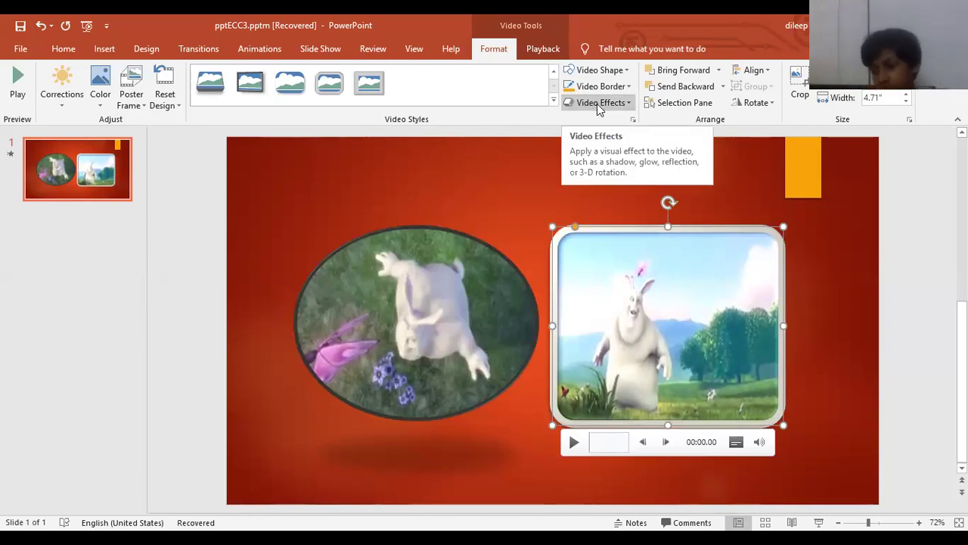
- Tilt the right video with a Parallel 3-D rotation, enlarge it, shift the oval video left, and preview
left_click(597, 106)
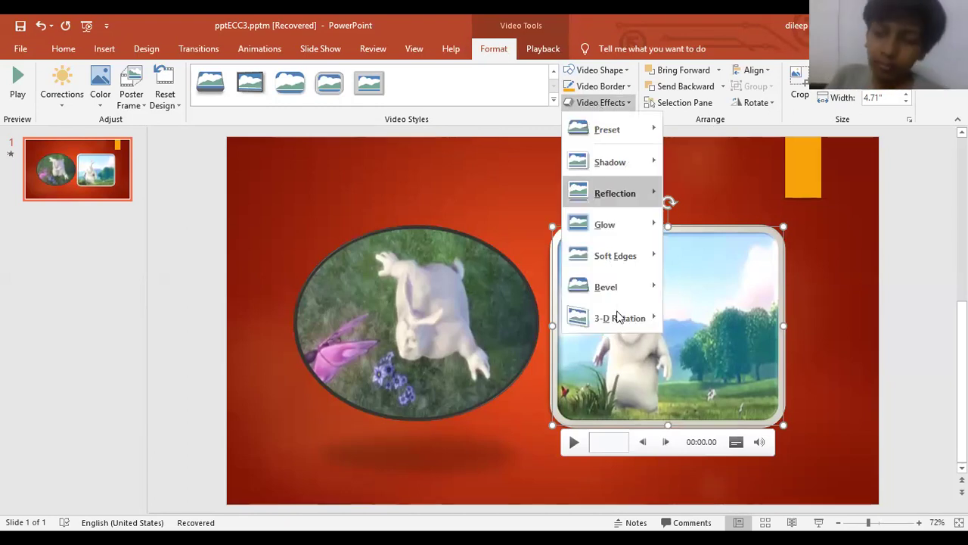
mouse_move(620, 318)
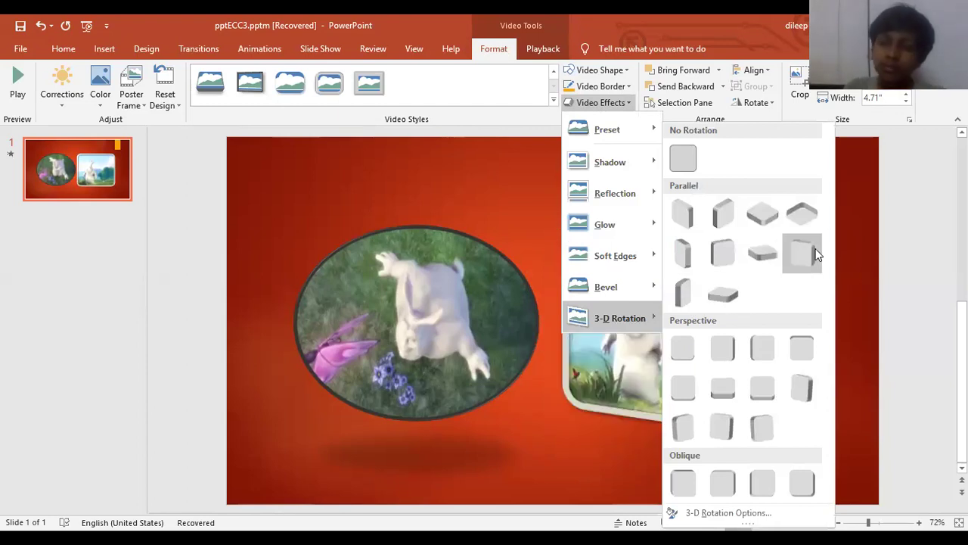
left_click(723, 295)
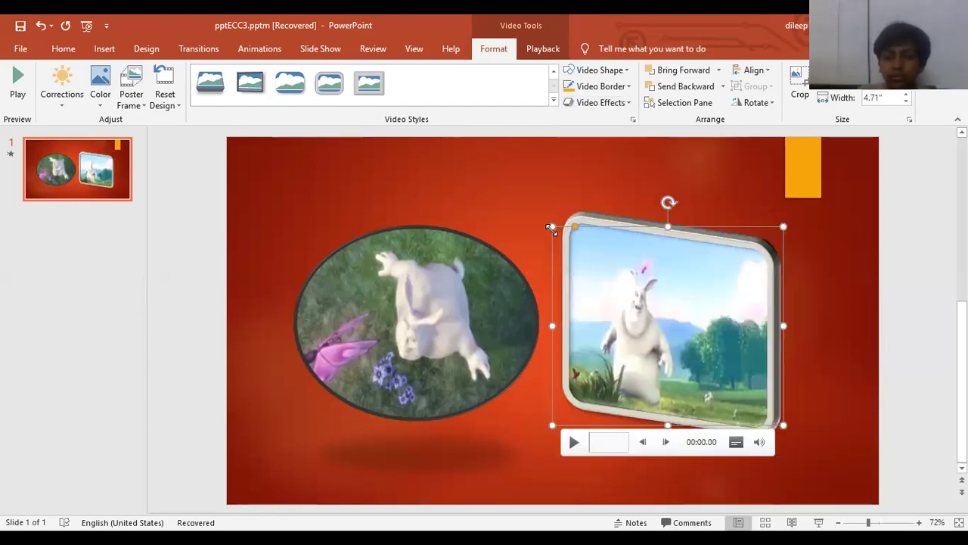
mouse_move(552, 220)
left_mouse_down()
mouse_move(617, 234)
mouse_move(666, 262)
left_mouse_up()
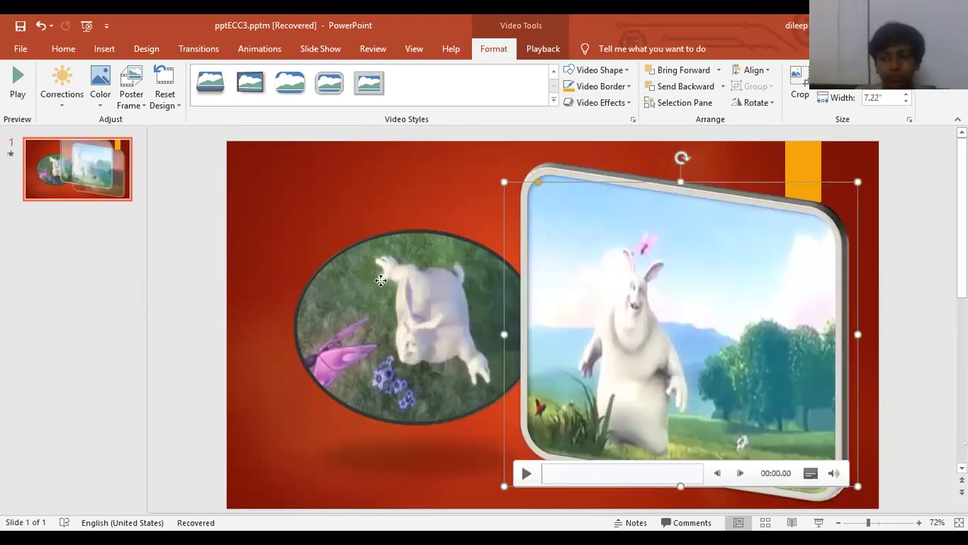
left_click_drag(444, 301, 419, 299)
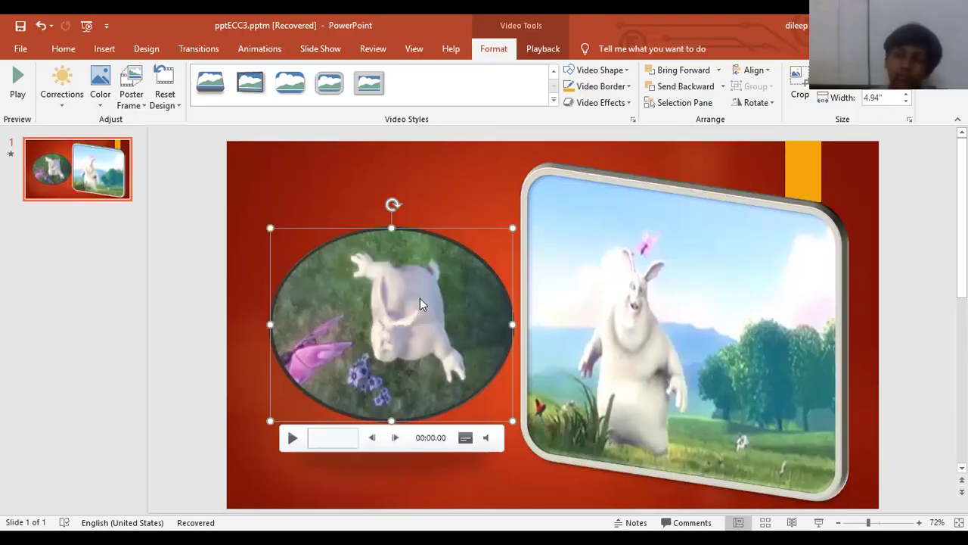
key("F5")
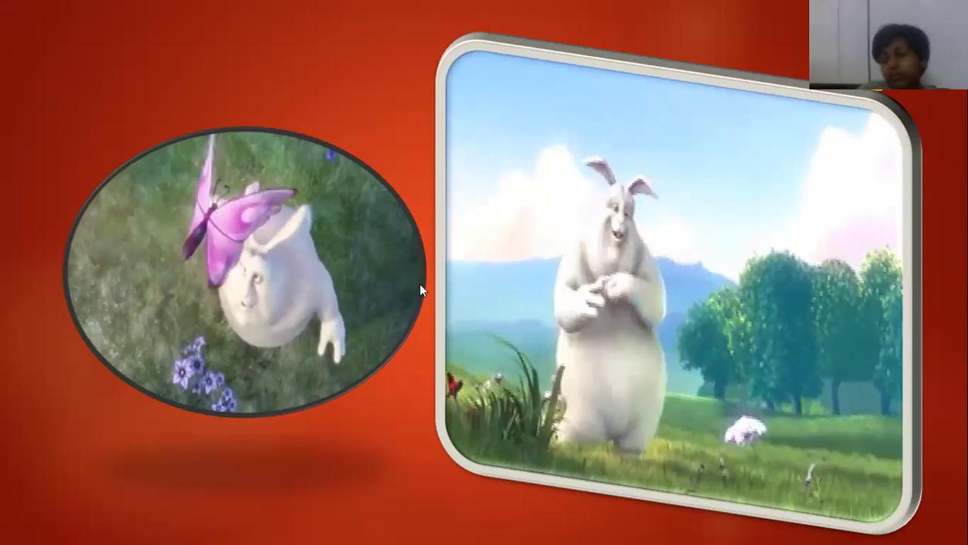
key("Escape")
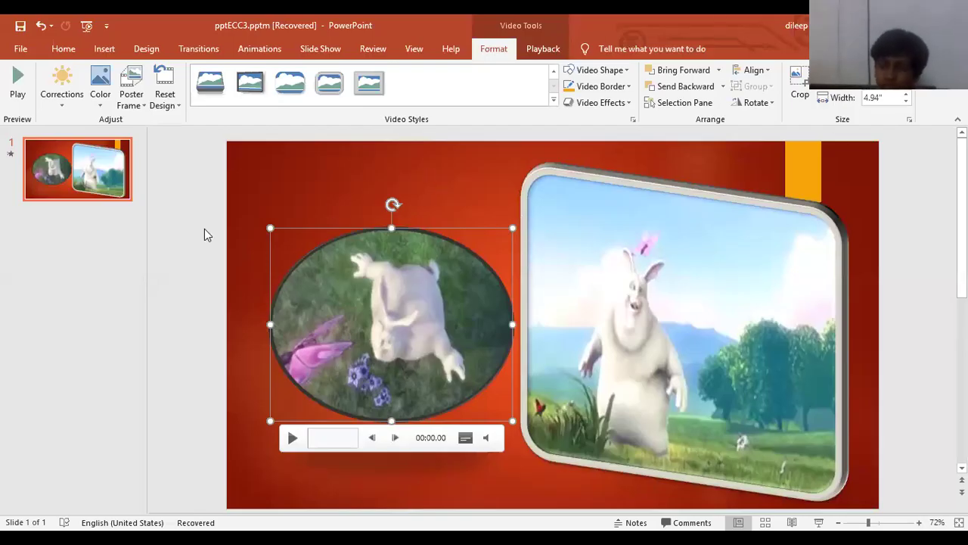
- Add a new slide 2 after slide 1 and delete its title and body placeholders
left_click(204, 234)
left_click(108, 220)
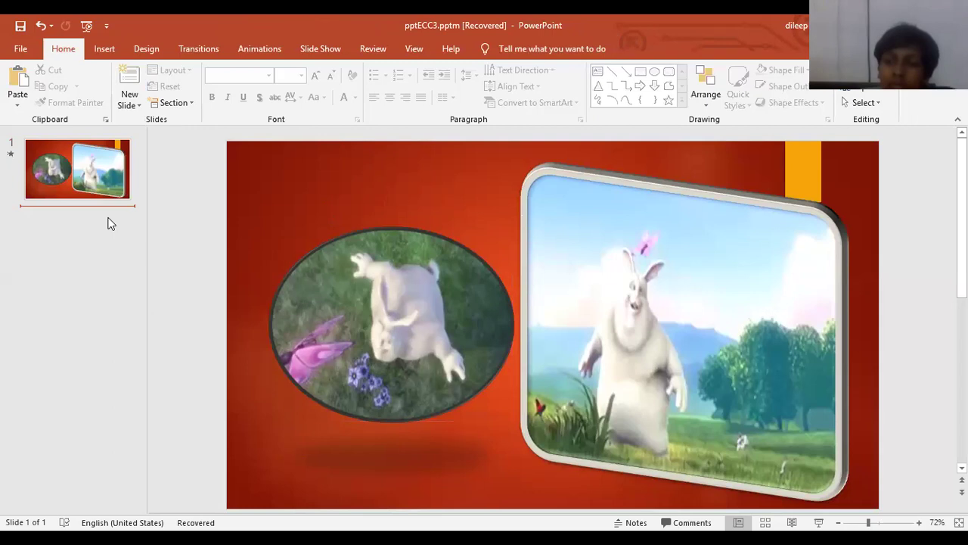
key("ctrl+m")
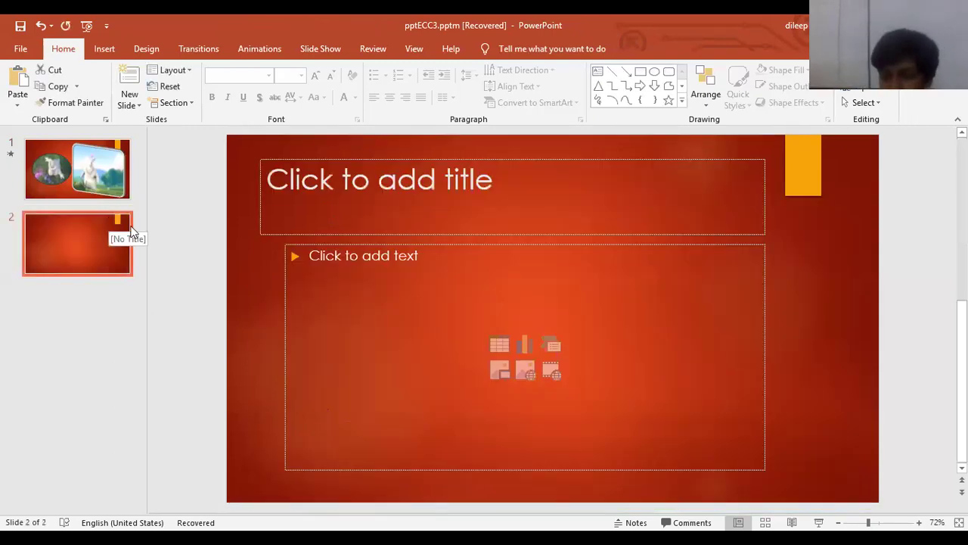
left_click(385, 156)
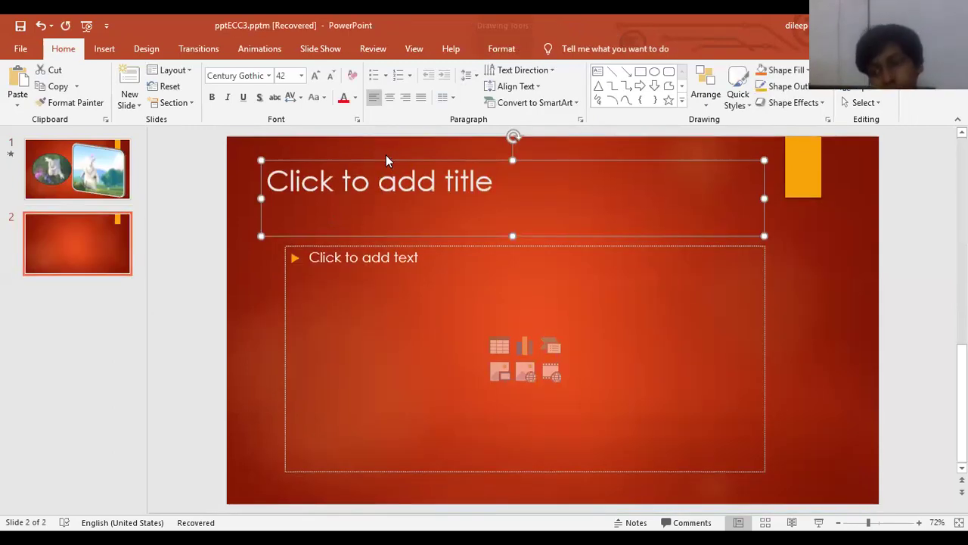
key("Delete")
left_click(432, 242)
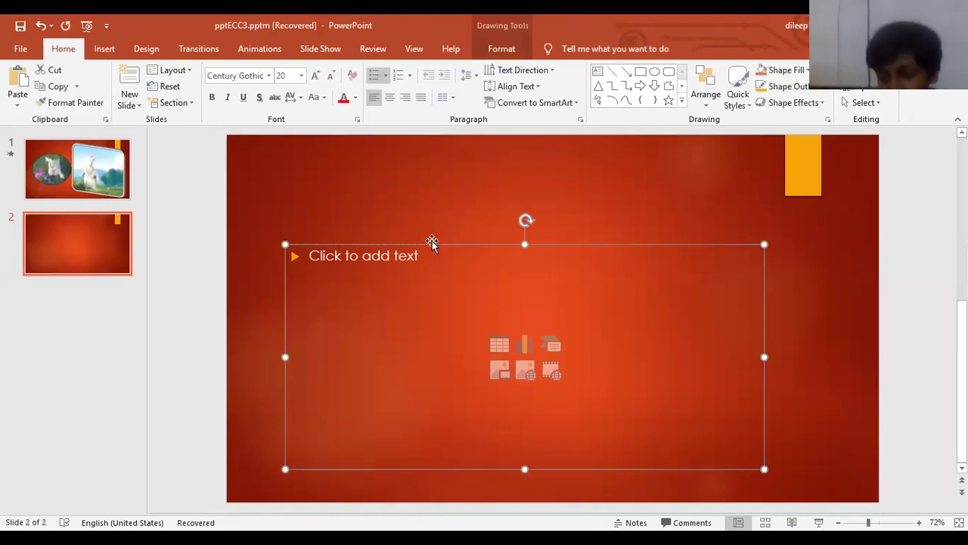
key("Delete")
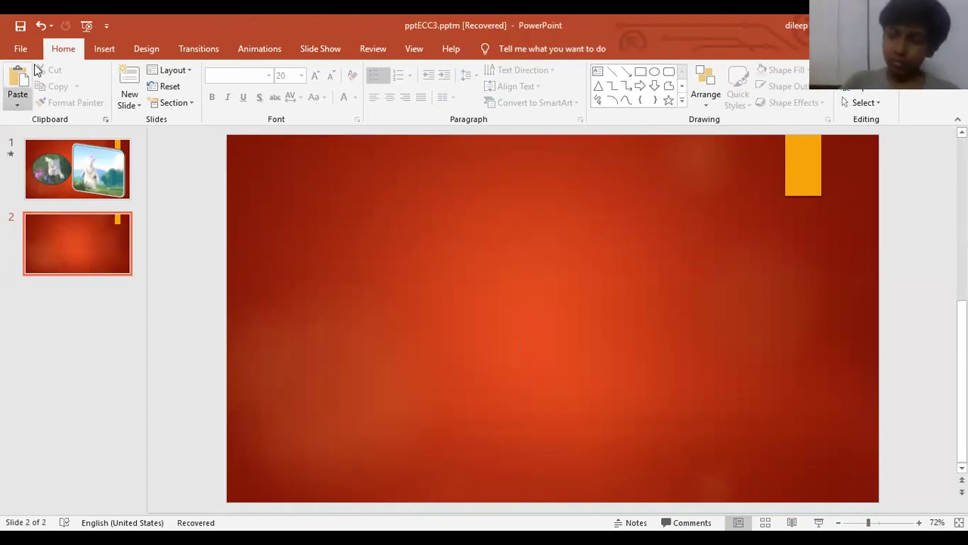
left_click(107, 50)
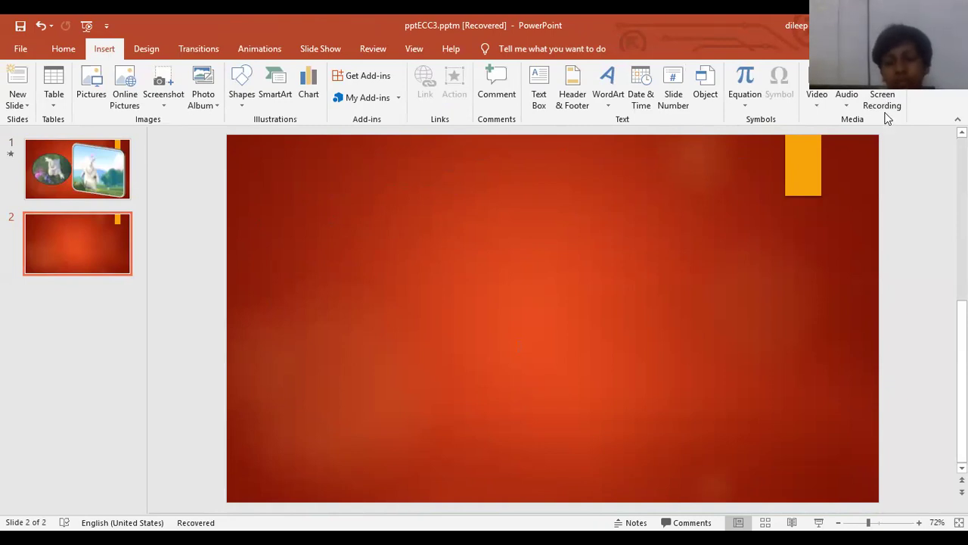
- Record a narrow area of the desktop icons as a screen recording on slide 2
left_click(883, 96)
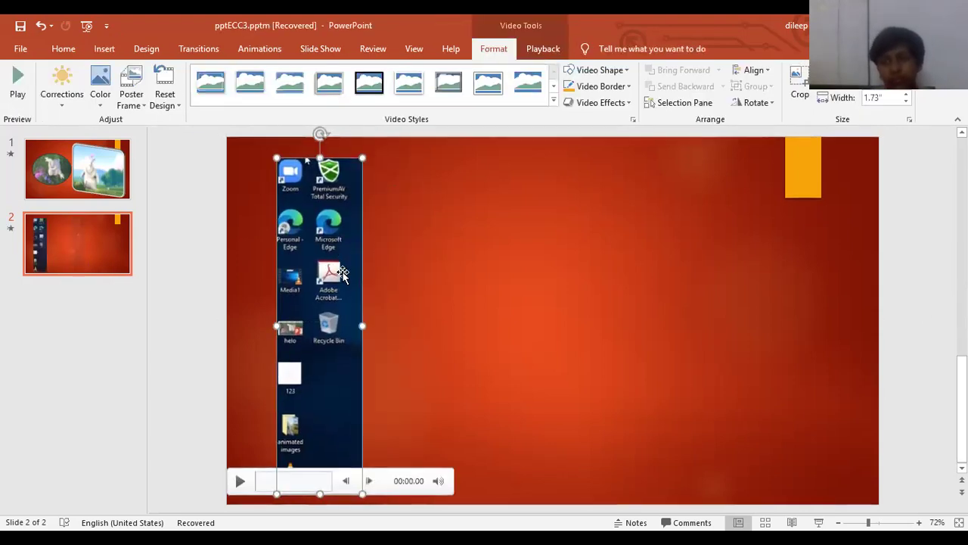
- Nudge the screen recording up and left, then preview the show from slide 2
left_click_drag(337, 246, 326, 260)
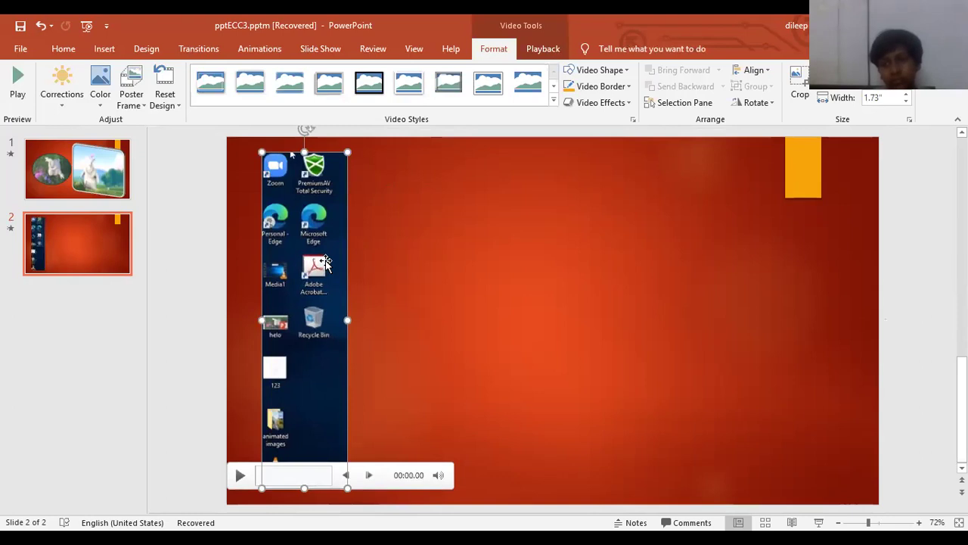
left_click(304, 52)
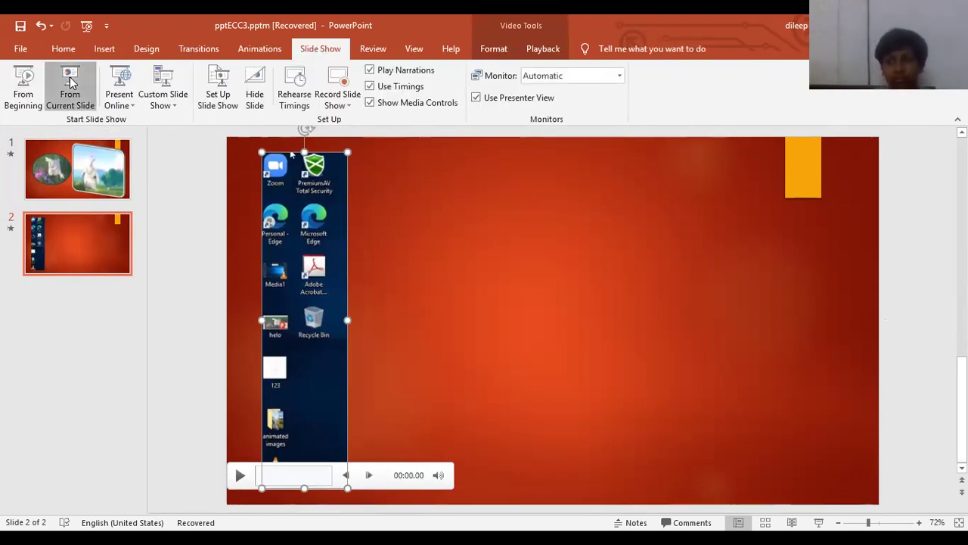
left_click(69, 81)
left_click(104, 288)
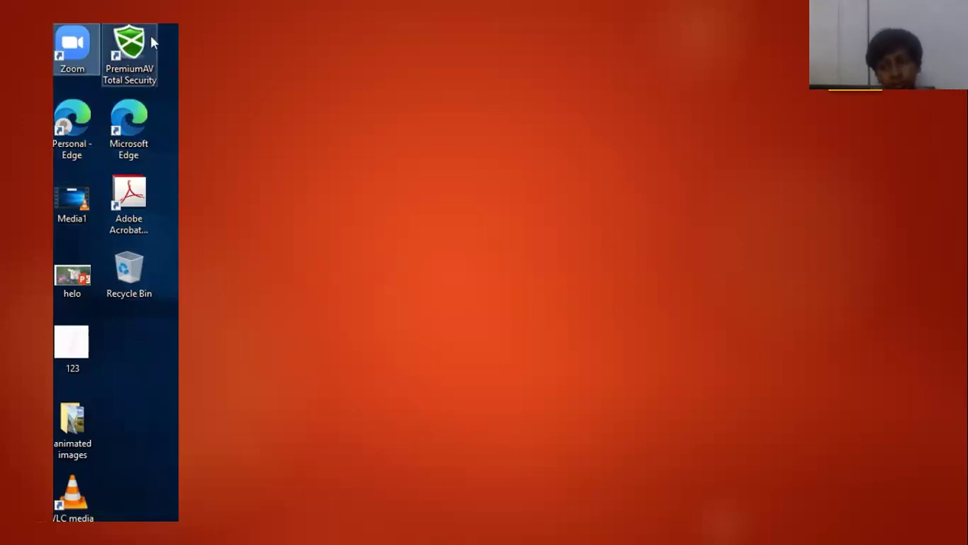
key("Escape")
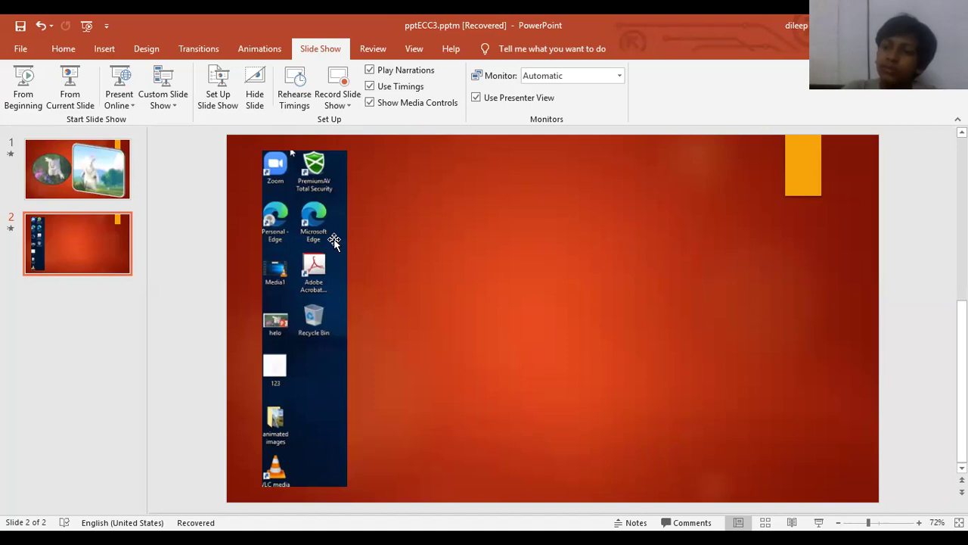
- Shift the recording slightly right and add a new slide 3 after slide 2
left_click_drag(347, 241, 291, 254)
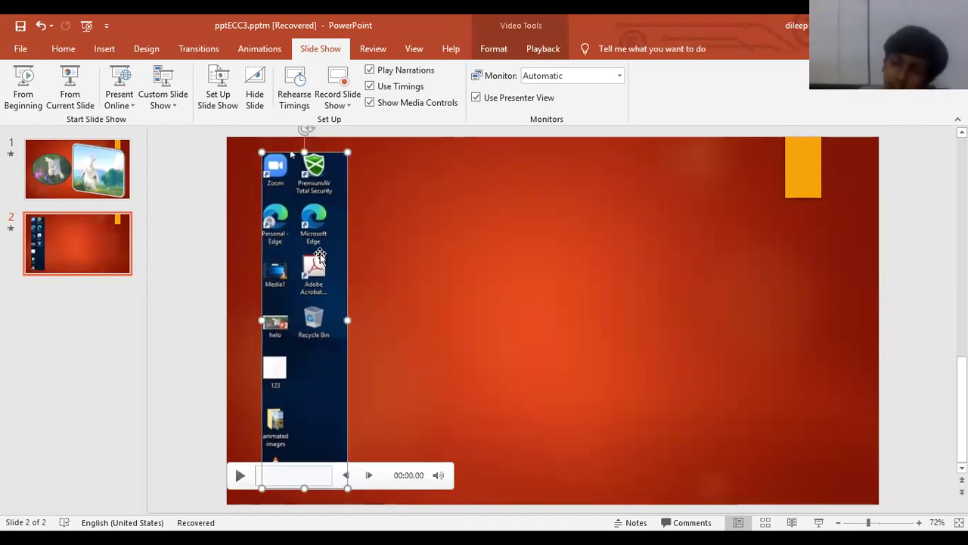
left_click(79, 260)
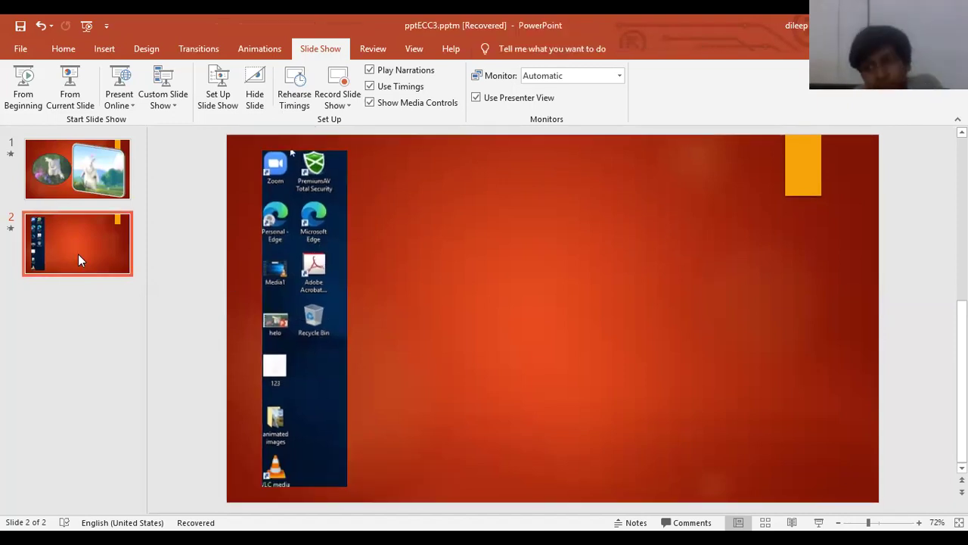
key("Return")
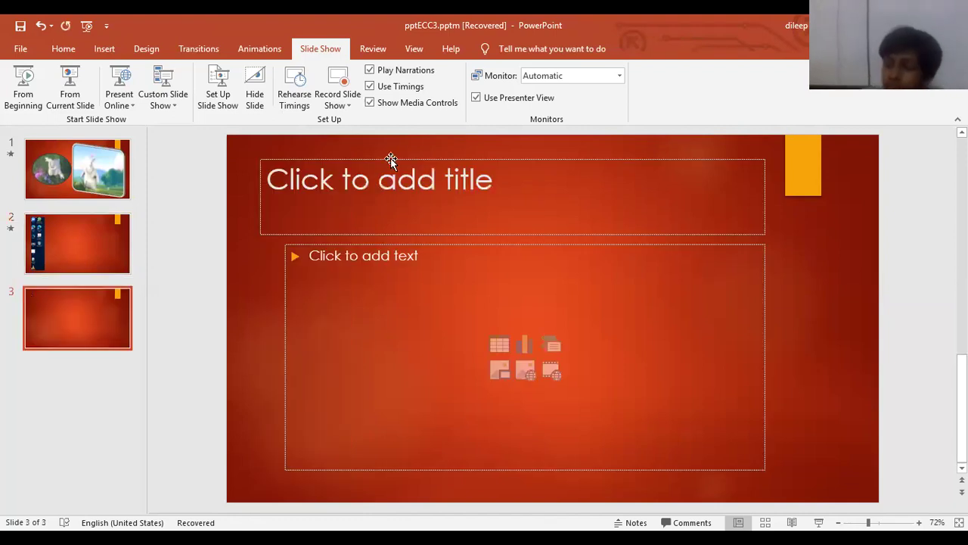
- Delete the title and body placeholders from slide 3
left_click(390, 158)
key("Delete")
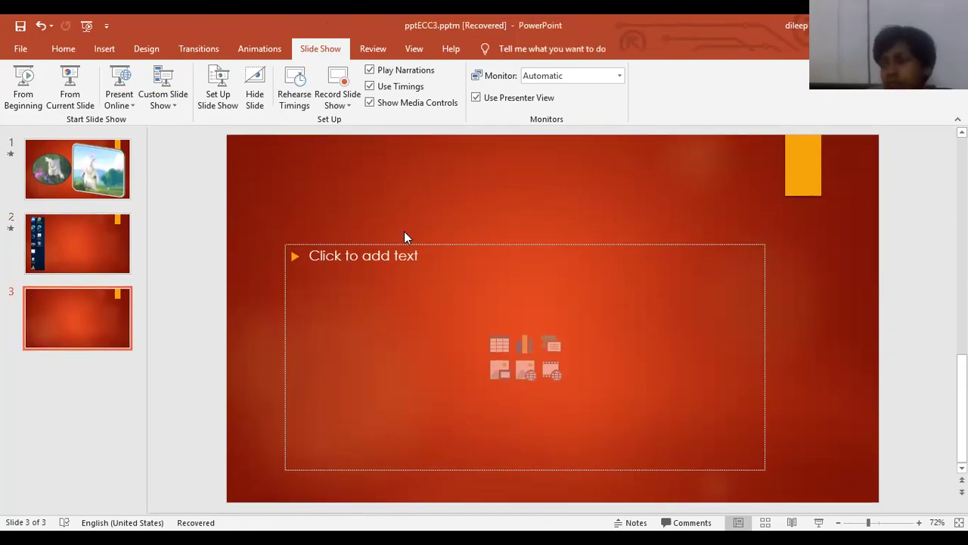
left_click(417, 243)
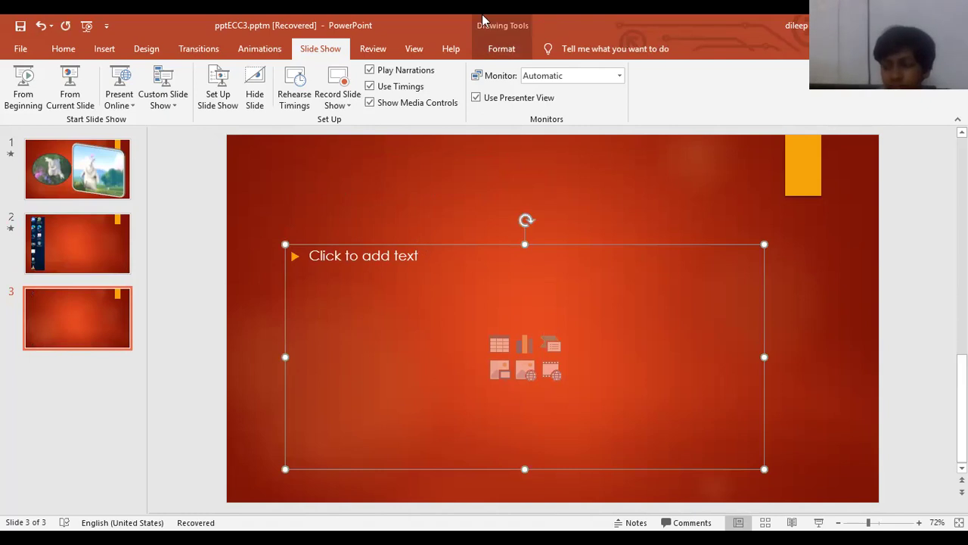
key("Delete")
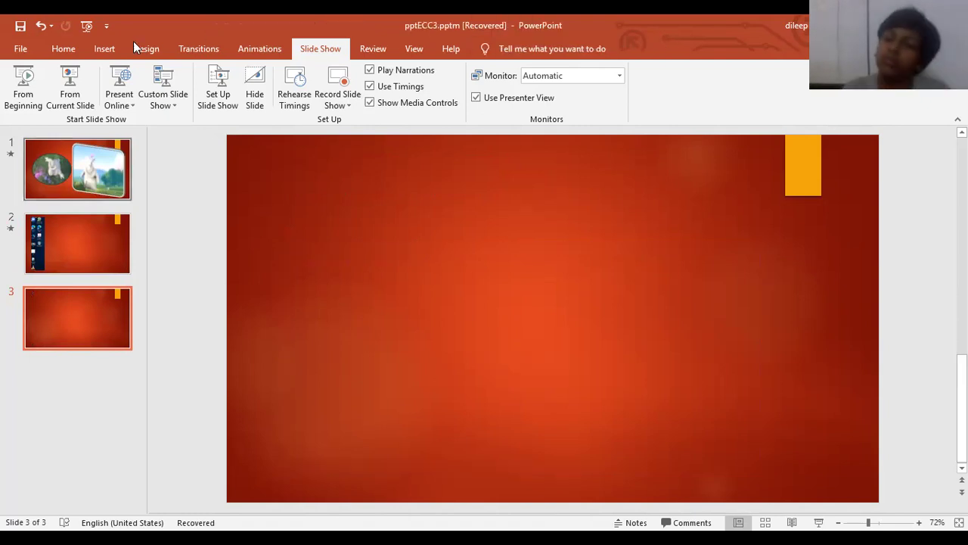
- Bring up the Insert > Audio dropdown options
scroll(804, 94, "up", 4)
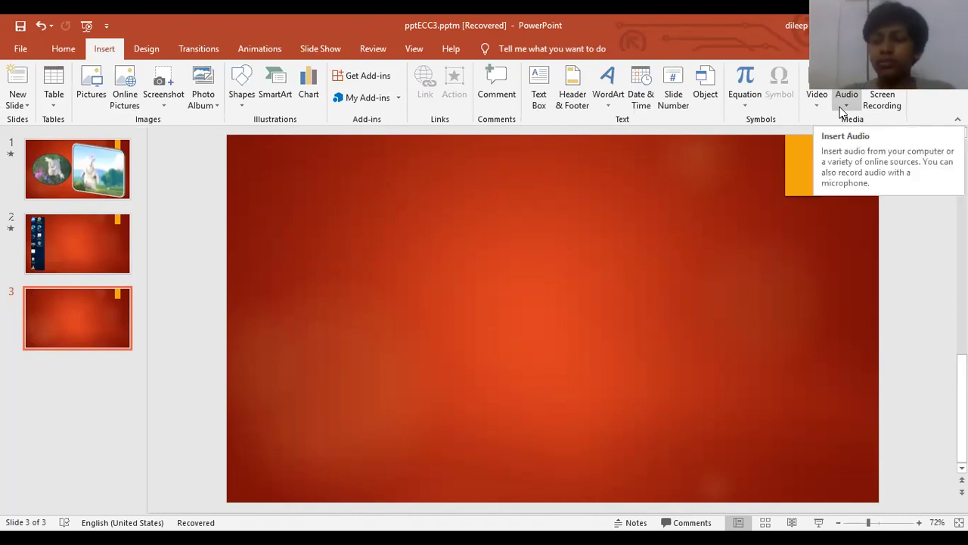
left_click(842, 112)
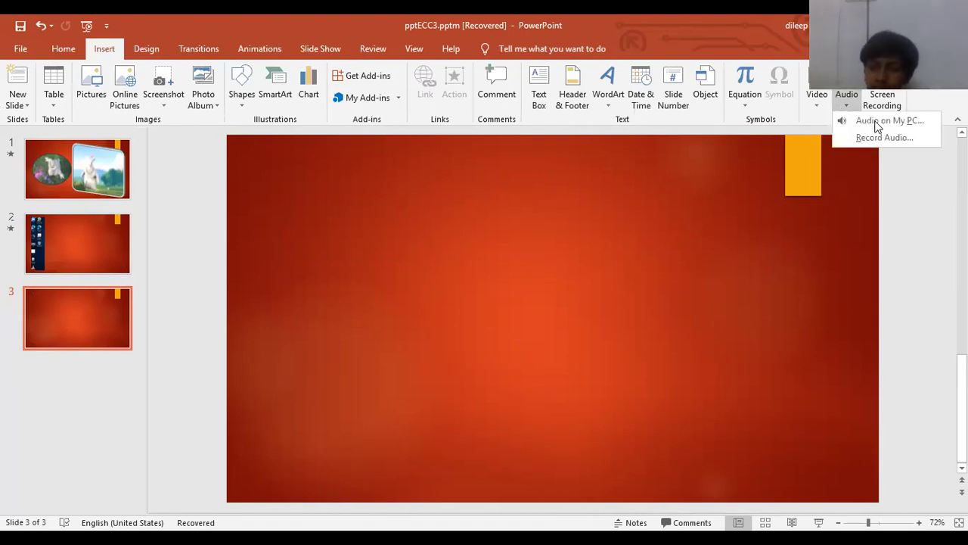
left_click(615, 273)
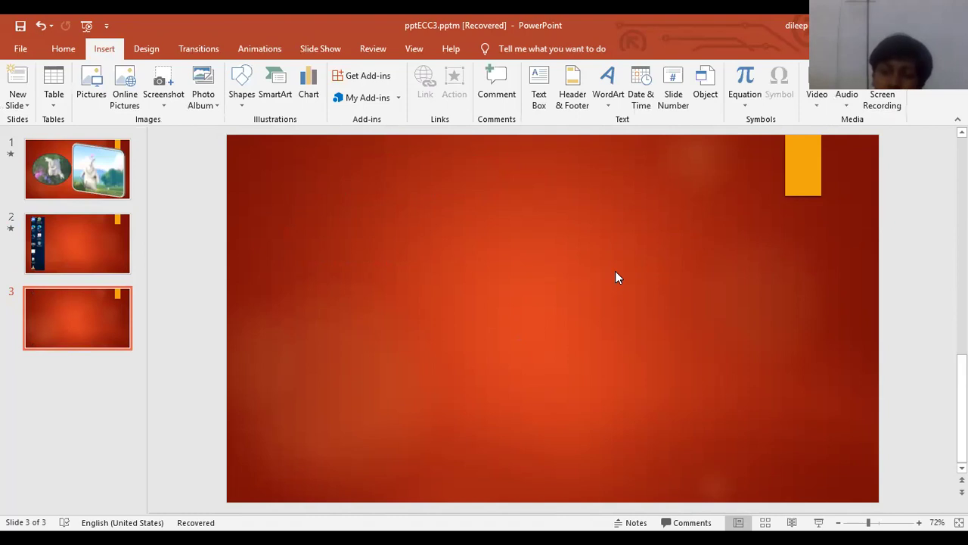
left_click(847, 104)
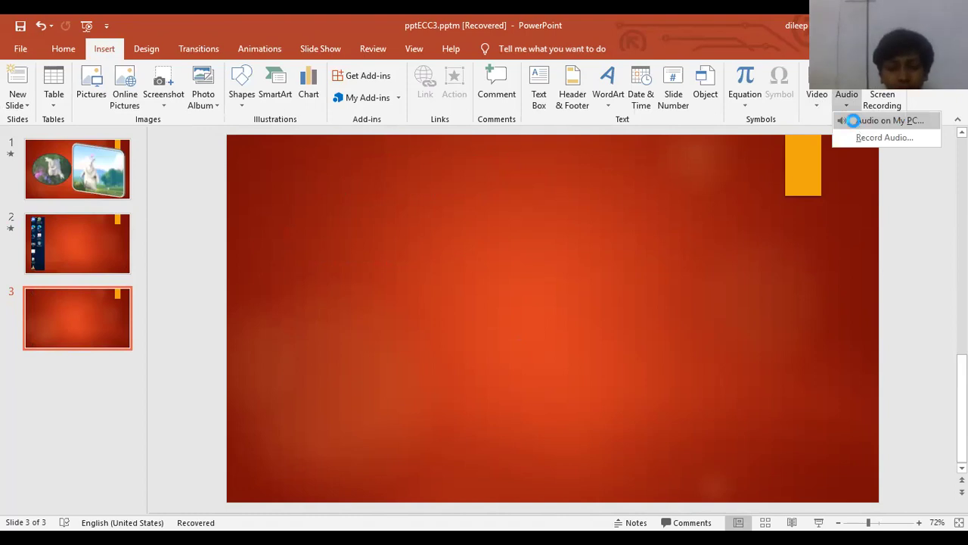
key("Return")
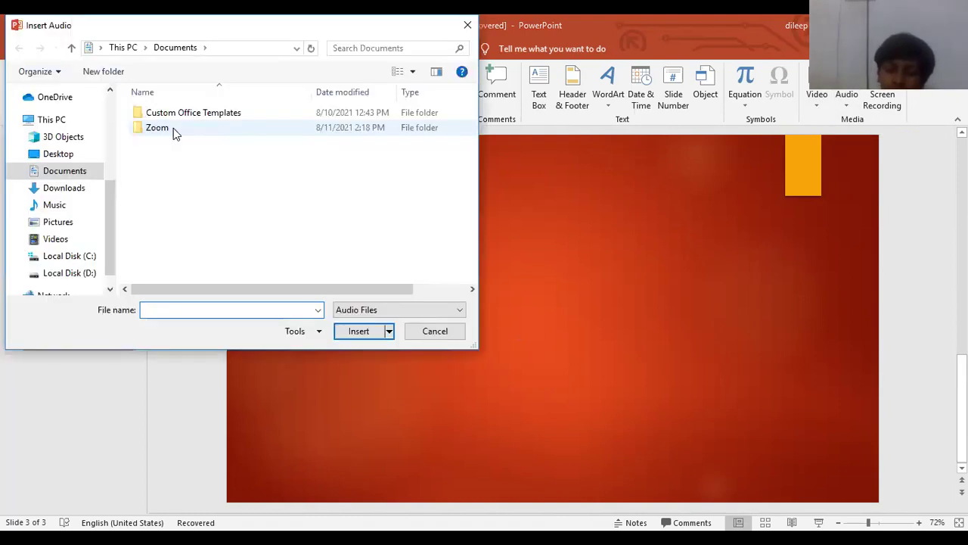
double_click(173, 128)
mouse_move(60, 227)
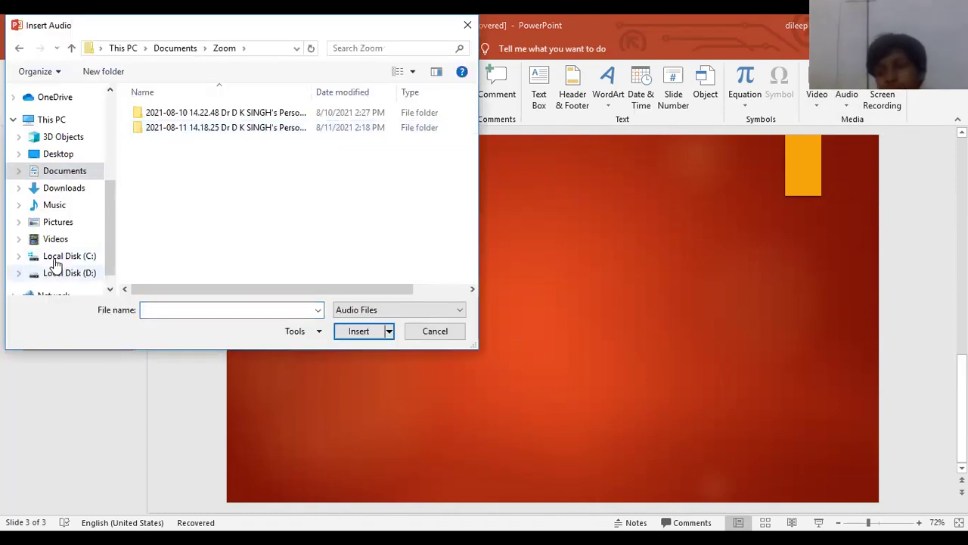
left_click(60, 208)
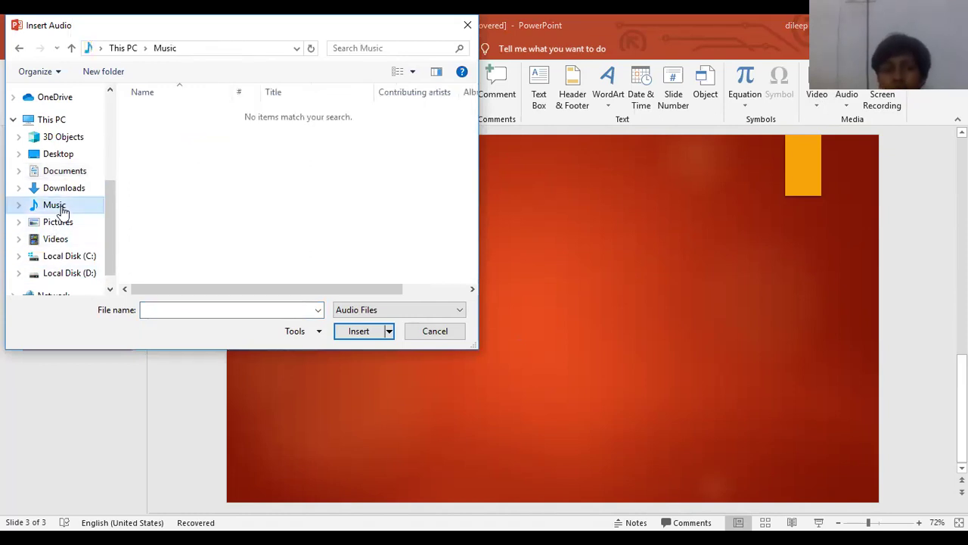
left_click(64, 256)
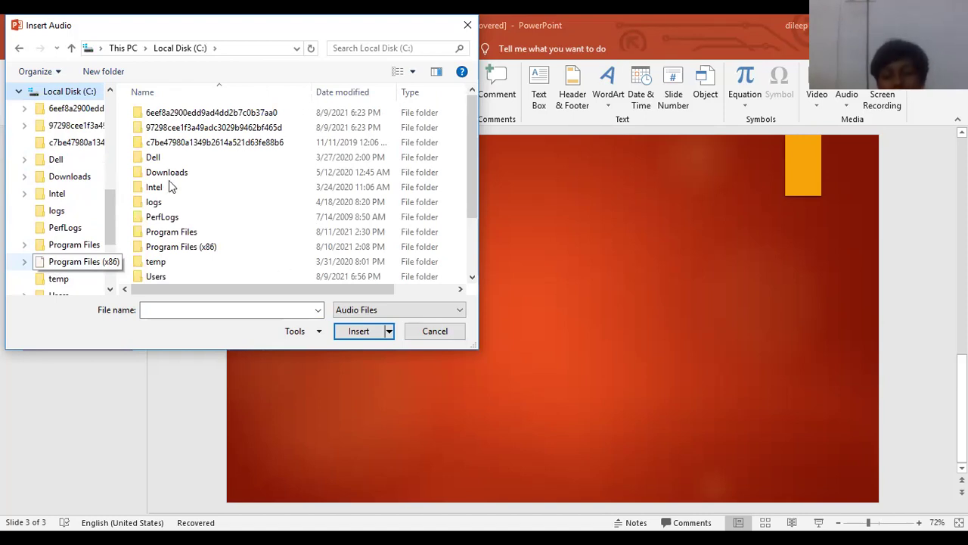
double_click(191, 114)
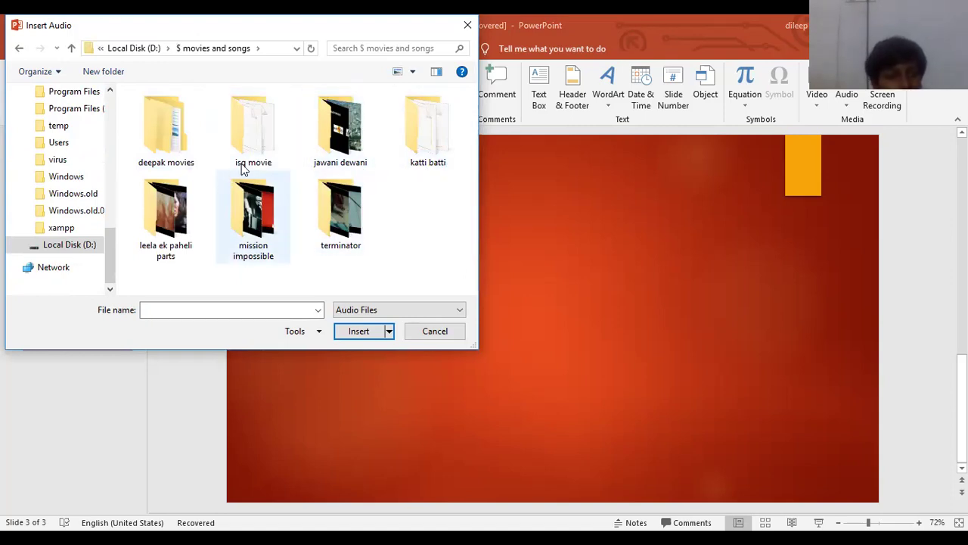
left_click(468, 25)
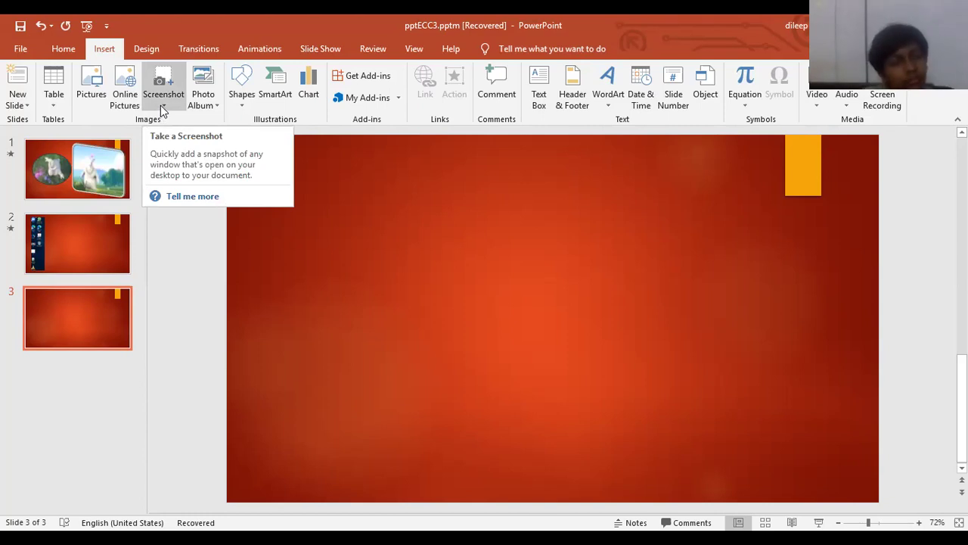
- Capture a Screen Clipping of the Zoom meetings window onto slide 1
left_click(104, 158)
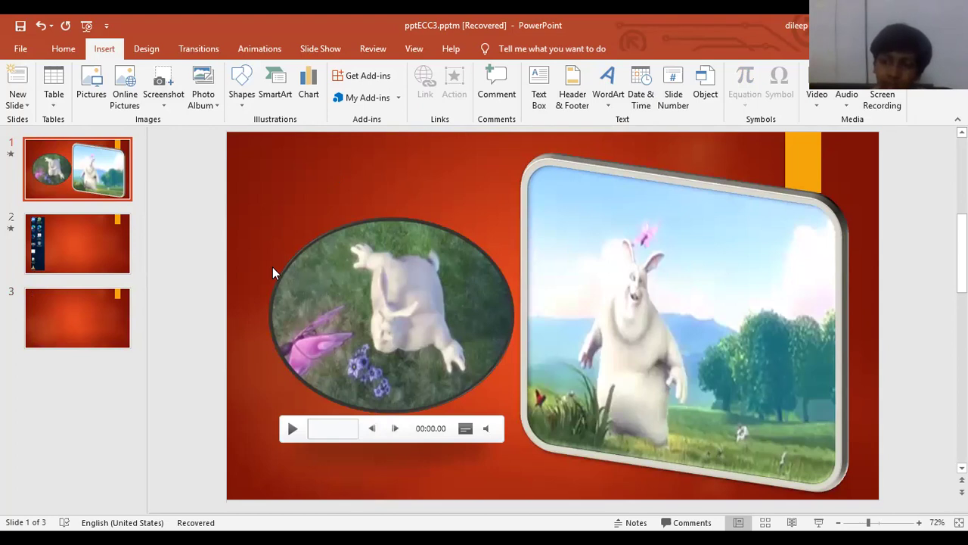
left_click(160, 99)
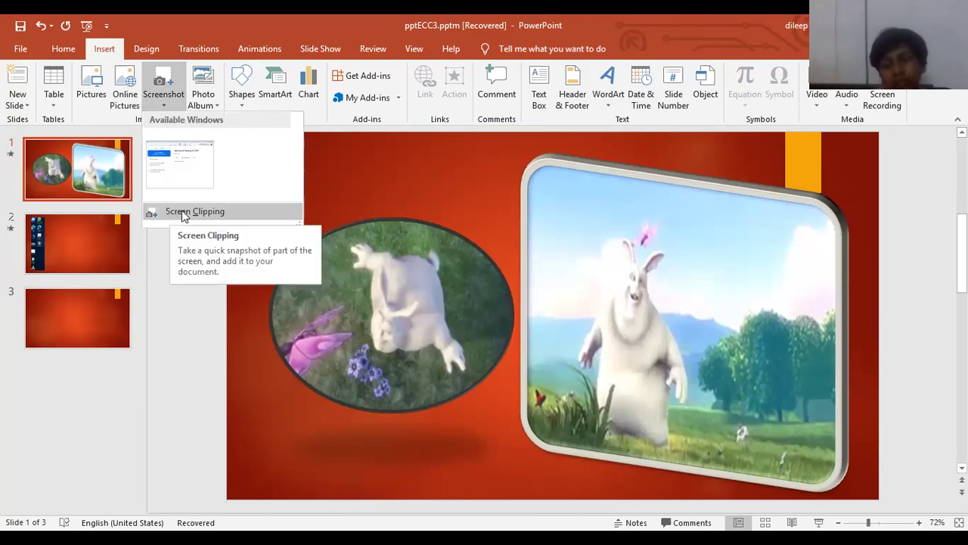
left_click(182, 217)
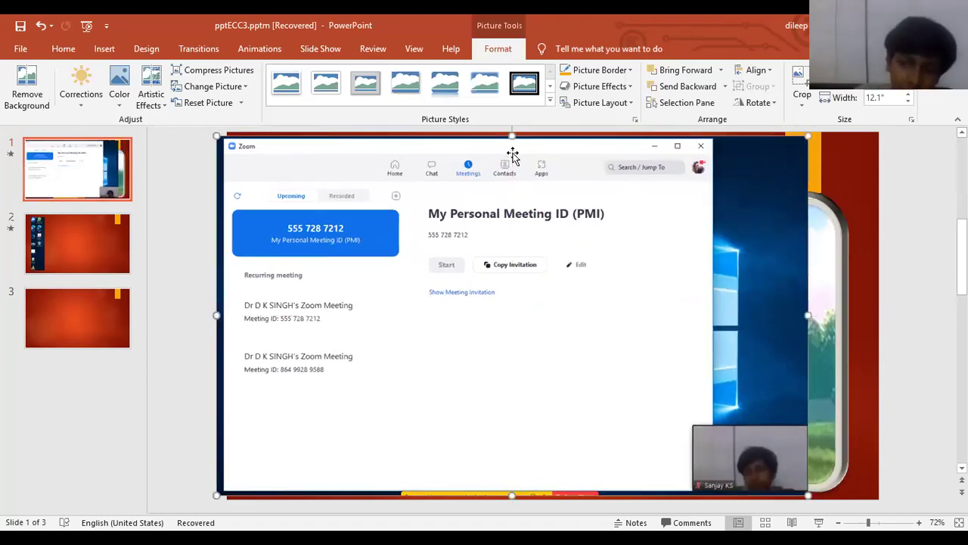
- Delete the Zoom screenshot from slide 1 and undo the accidental nudge of the right video
key("Delete")
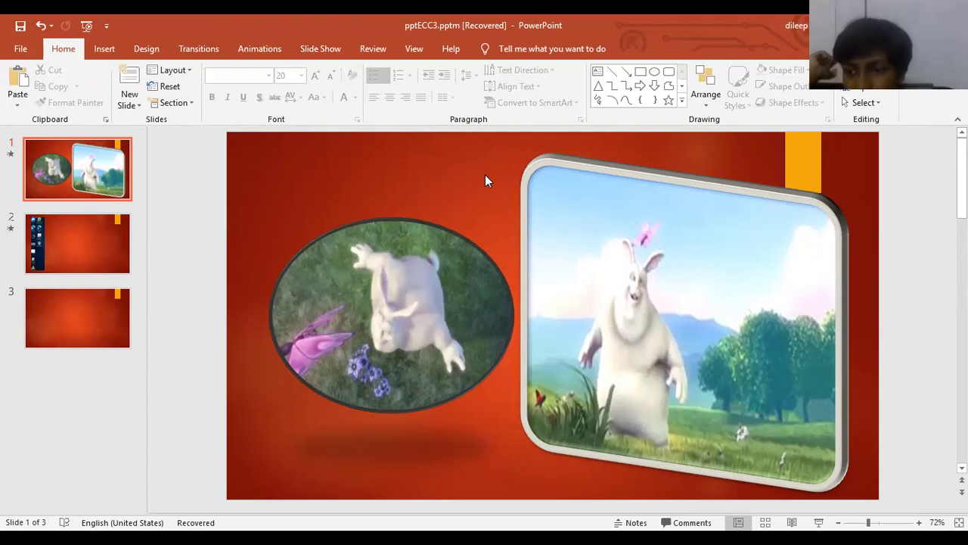
left_click(572, 202)
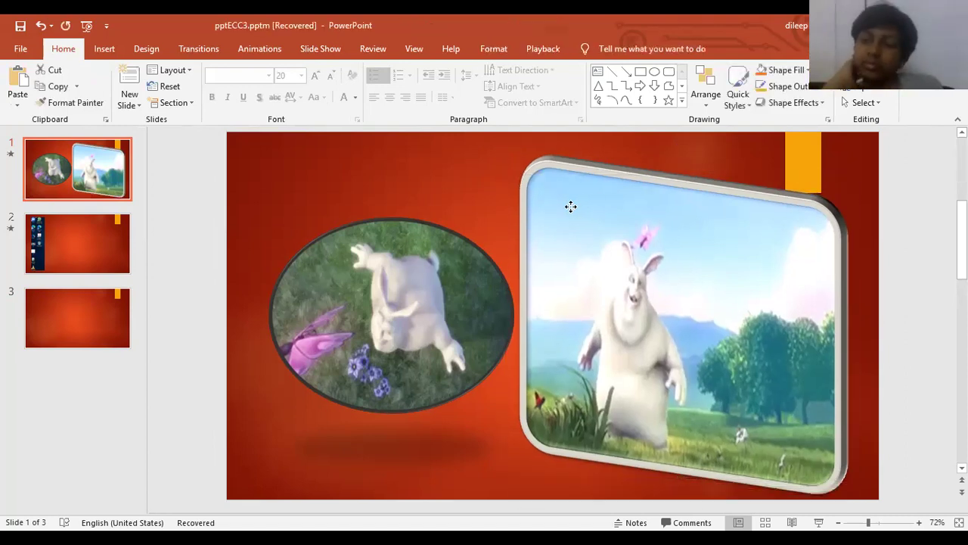
key("ctrl+z")
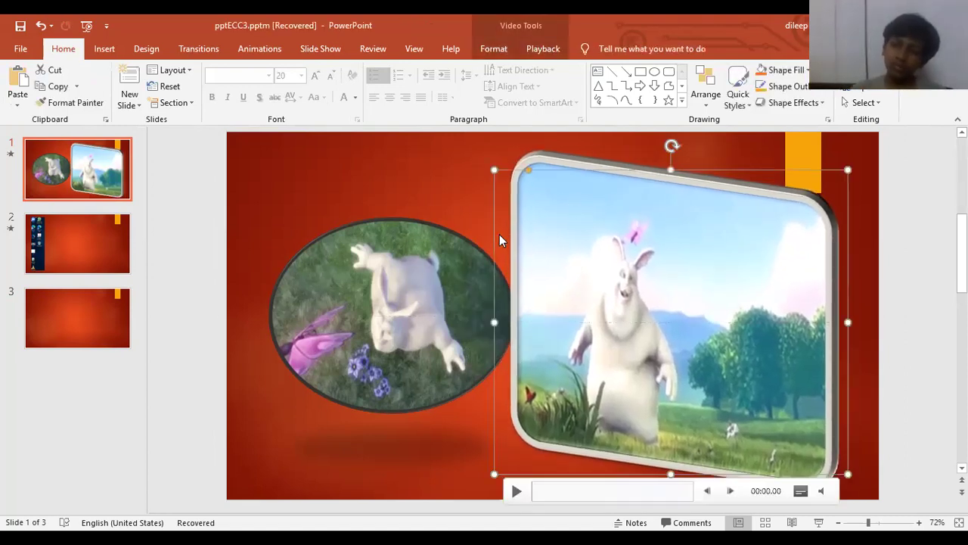
key("ctrl+z")
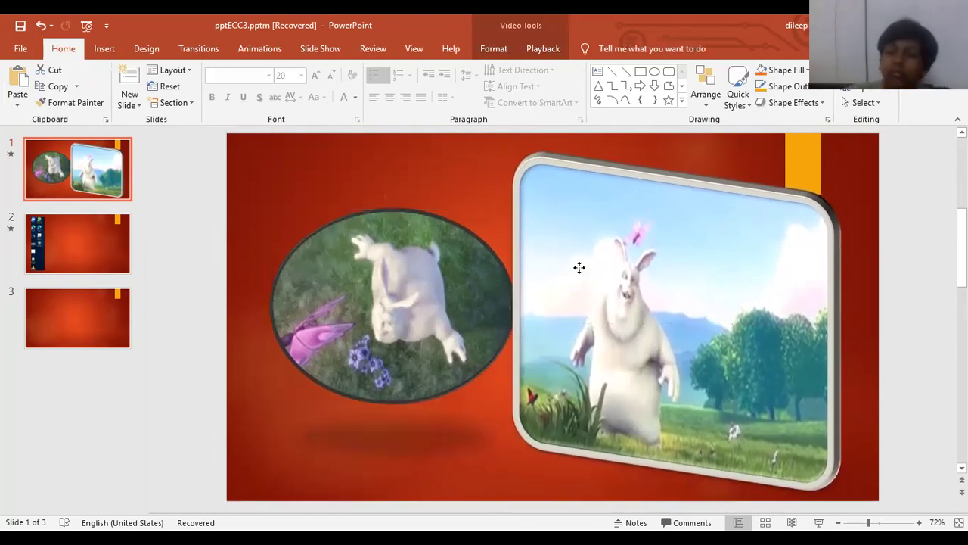
key("ctrl+z")
left_click(377, 184)
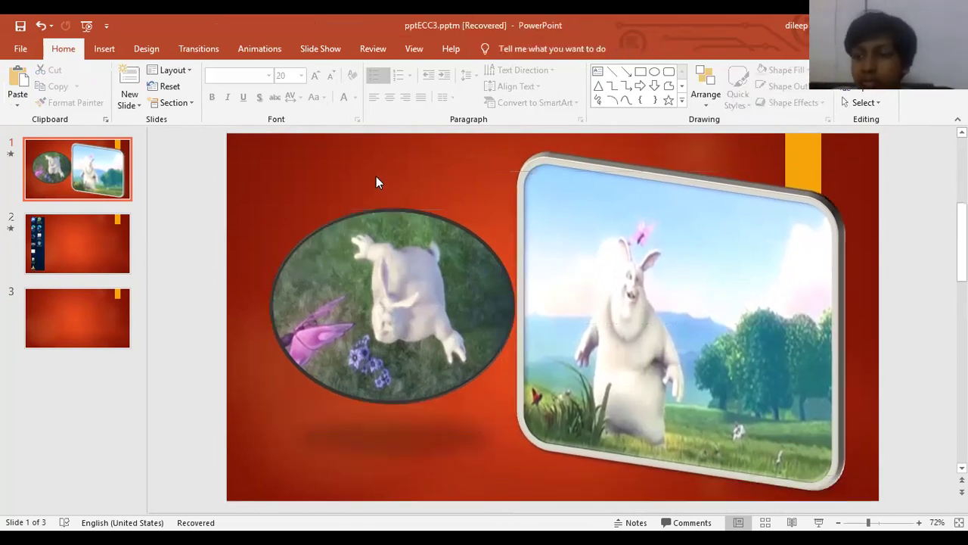
left_click(113, 53)
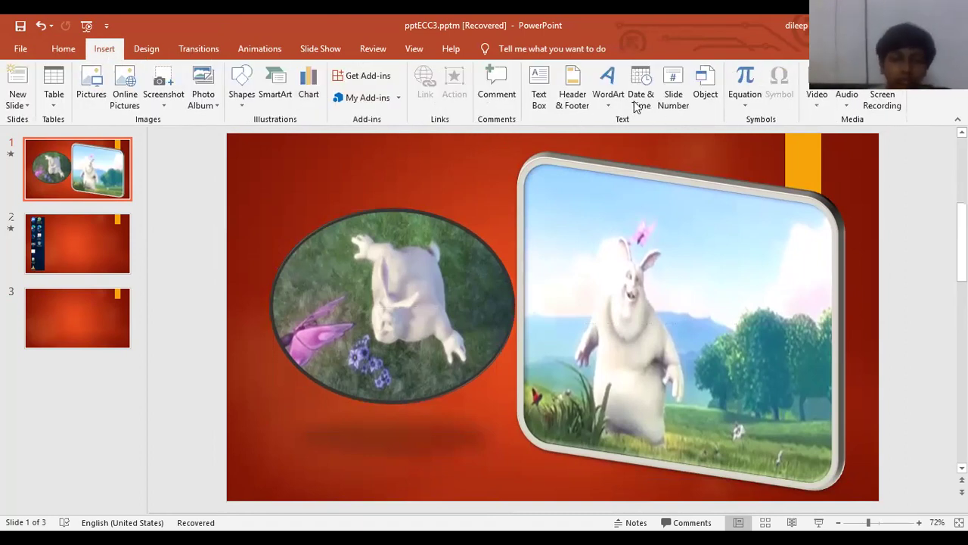
- Insert a white WordArt title above the oval video and change its text to 'Welcome'
left_click(607, 99)
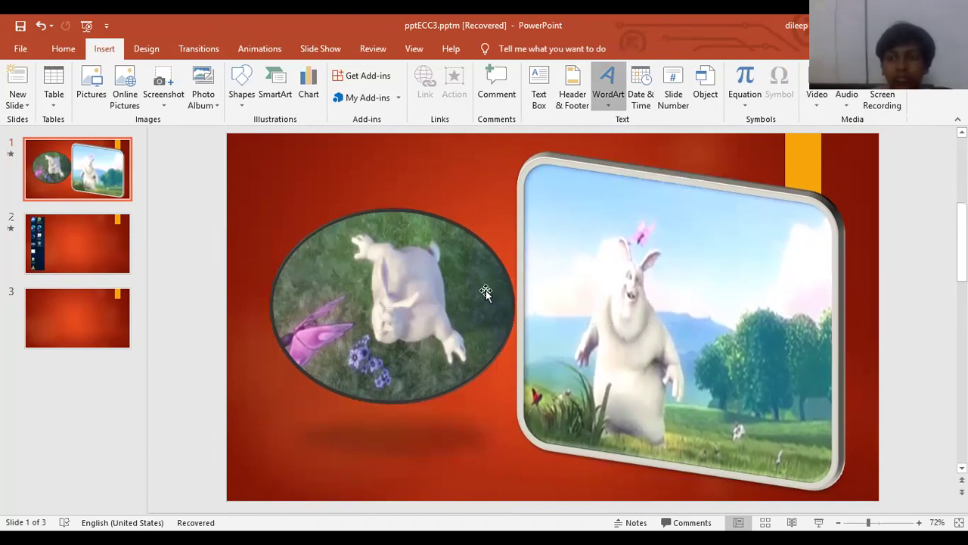
left_click_drag(485, 291, 320, 147)
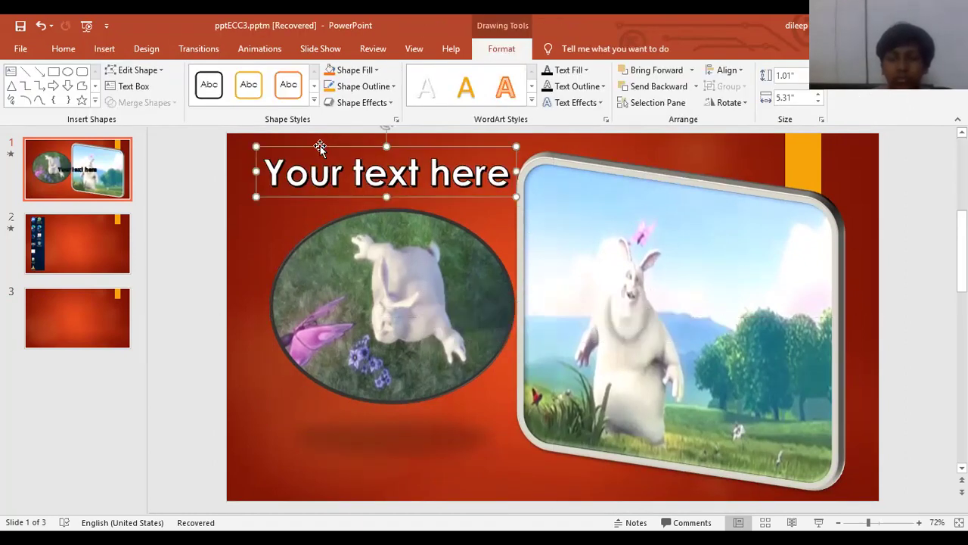
key("ctrl+z")
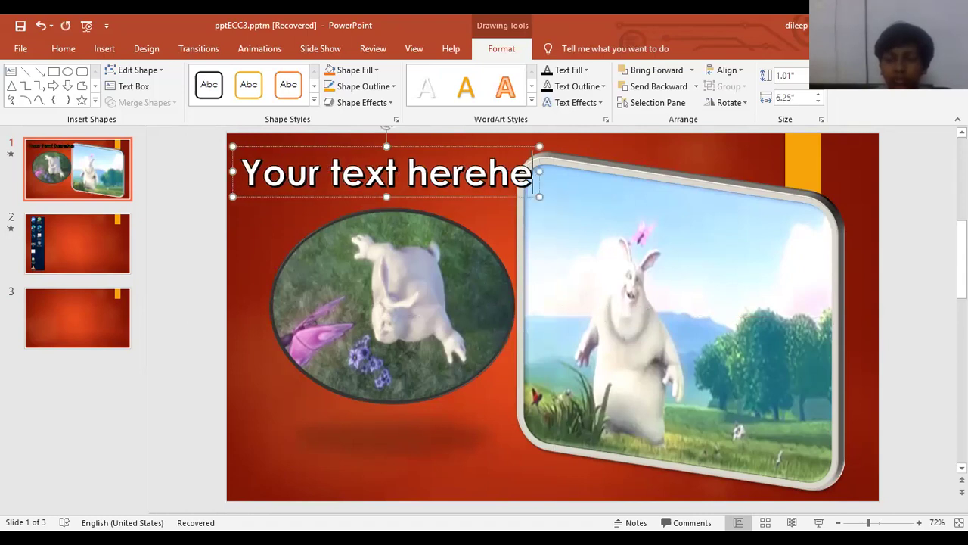
key("ctrl+z")
key("ctrl+z")
key("BackSpace")
key("BackSpace")
key("BackSpace")
type("Wec")
key("BackSpace")
type("lcome")
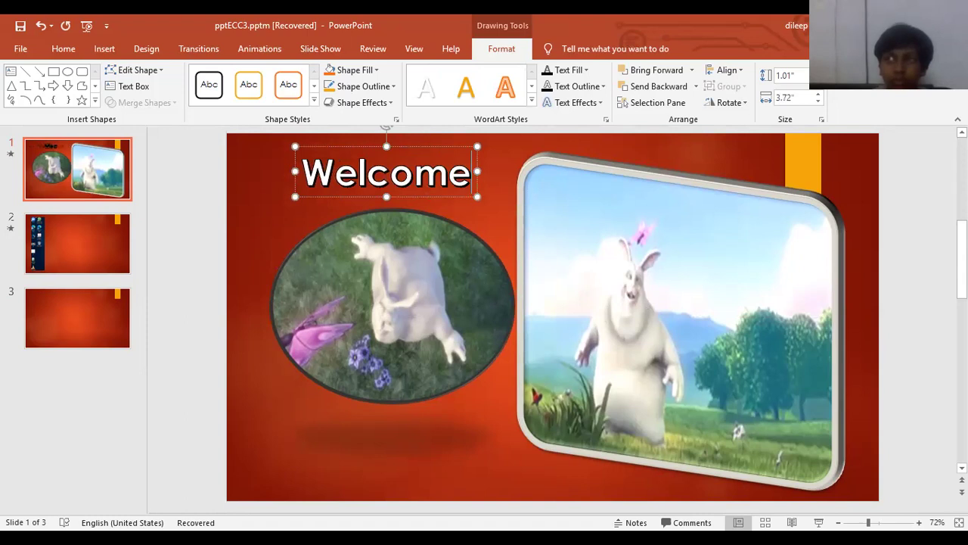
left_click(264, 232)
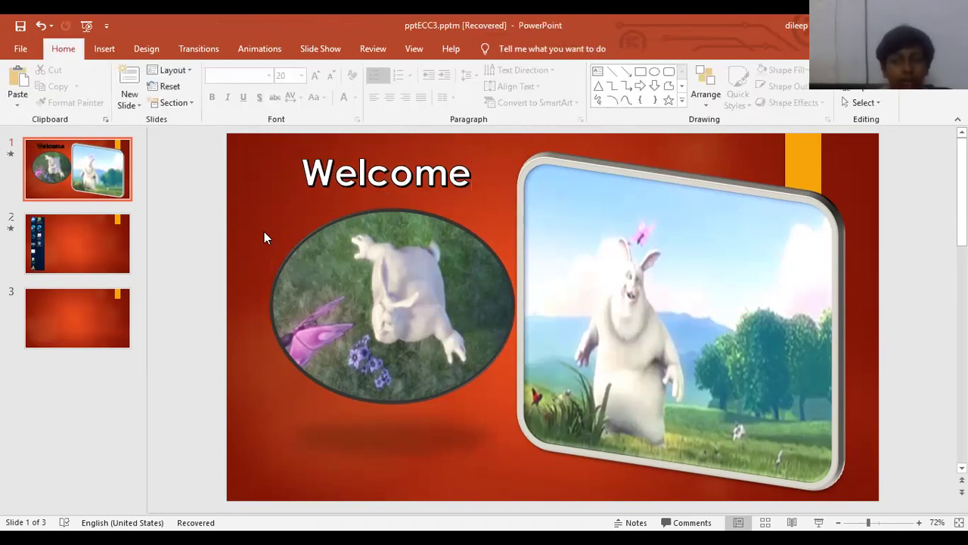
key("F5")
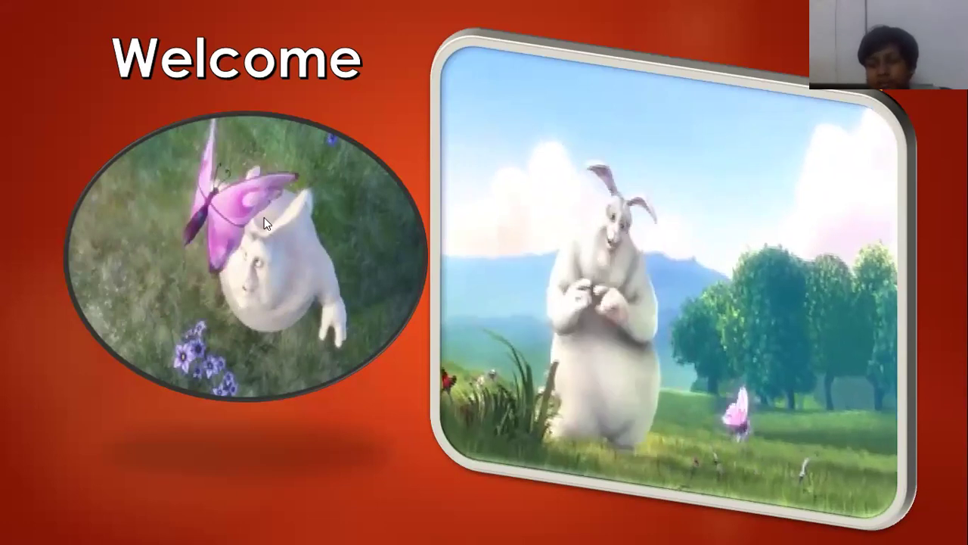
key("Escape")
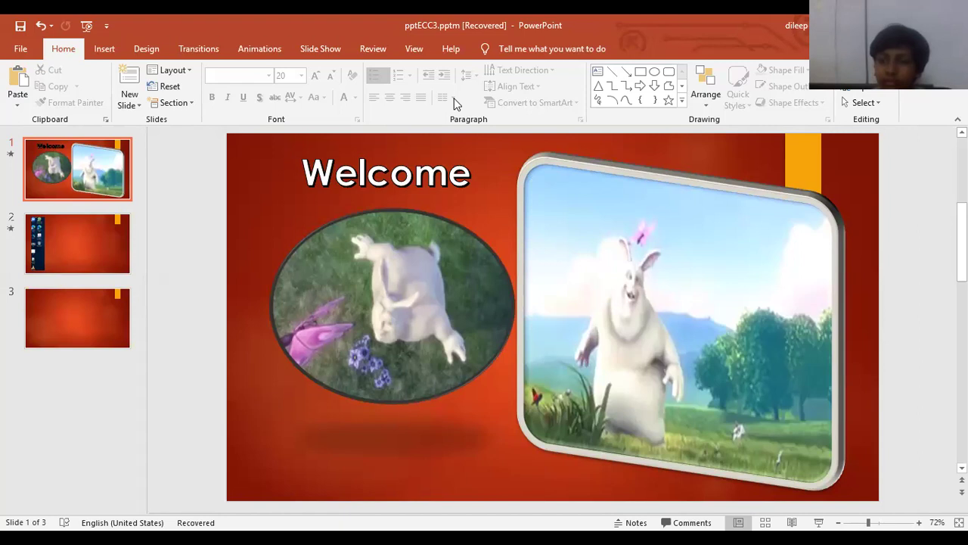
- Review the framed rabbit video's Playback settings, then cancel the Insert Captions file picker without adding captions
key("Tab")
left_click(529, 52)
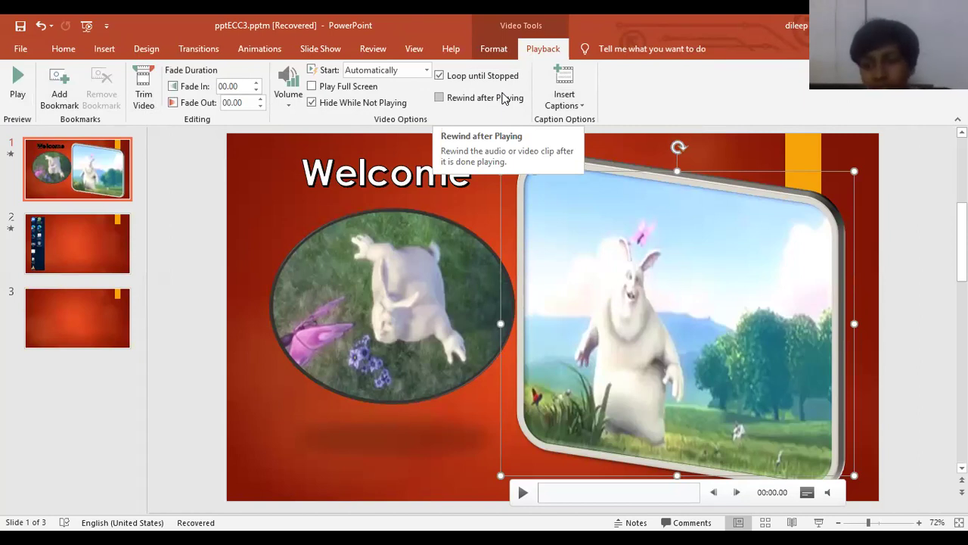
left_click(567, 106)
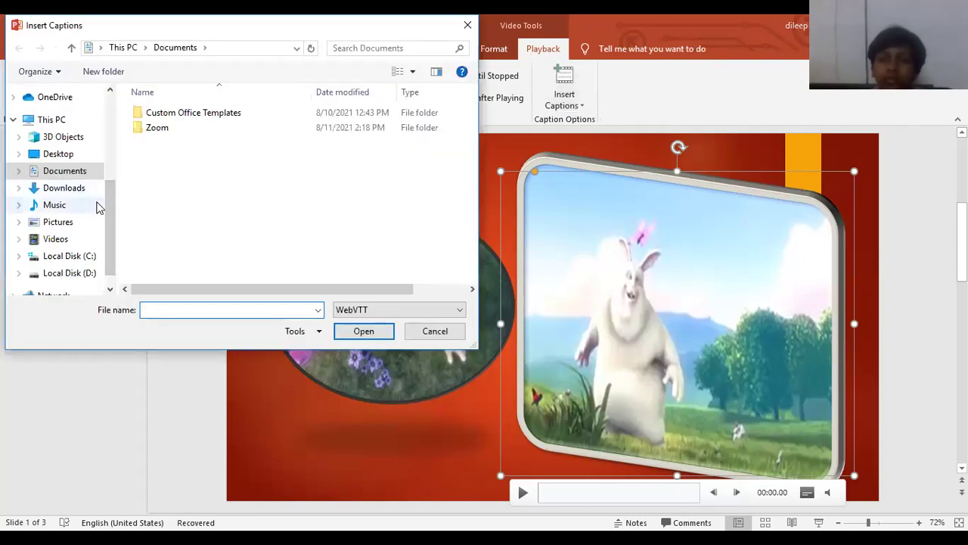
left_click_drag(113, 189, 118, 115)
left_click_drag(112, 185, 114, 280)
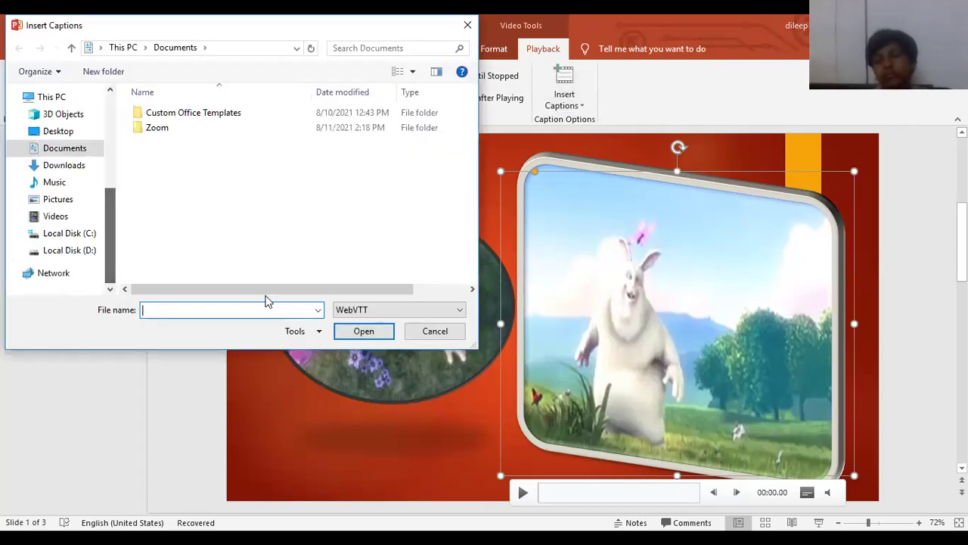
left_click(433, 333)
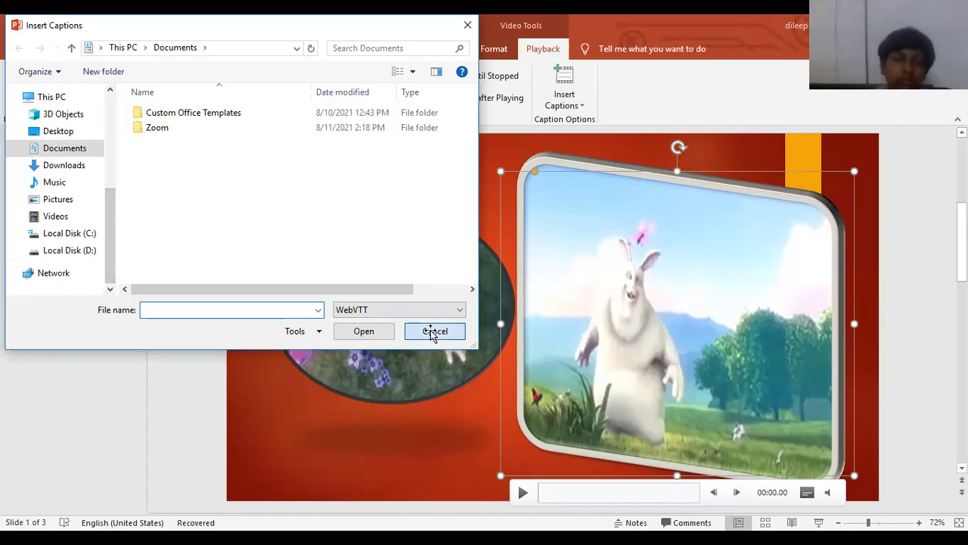